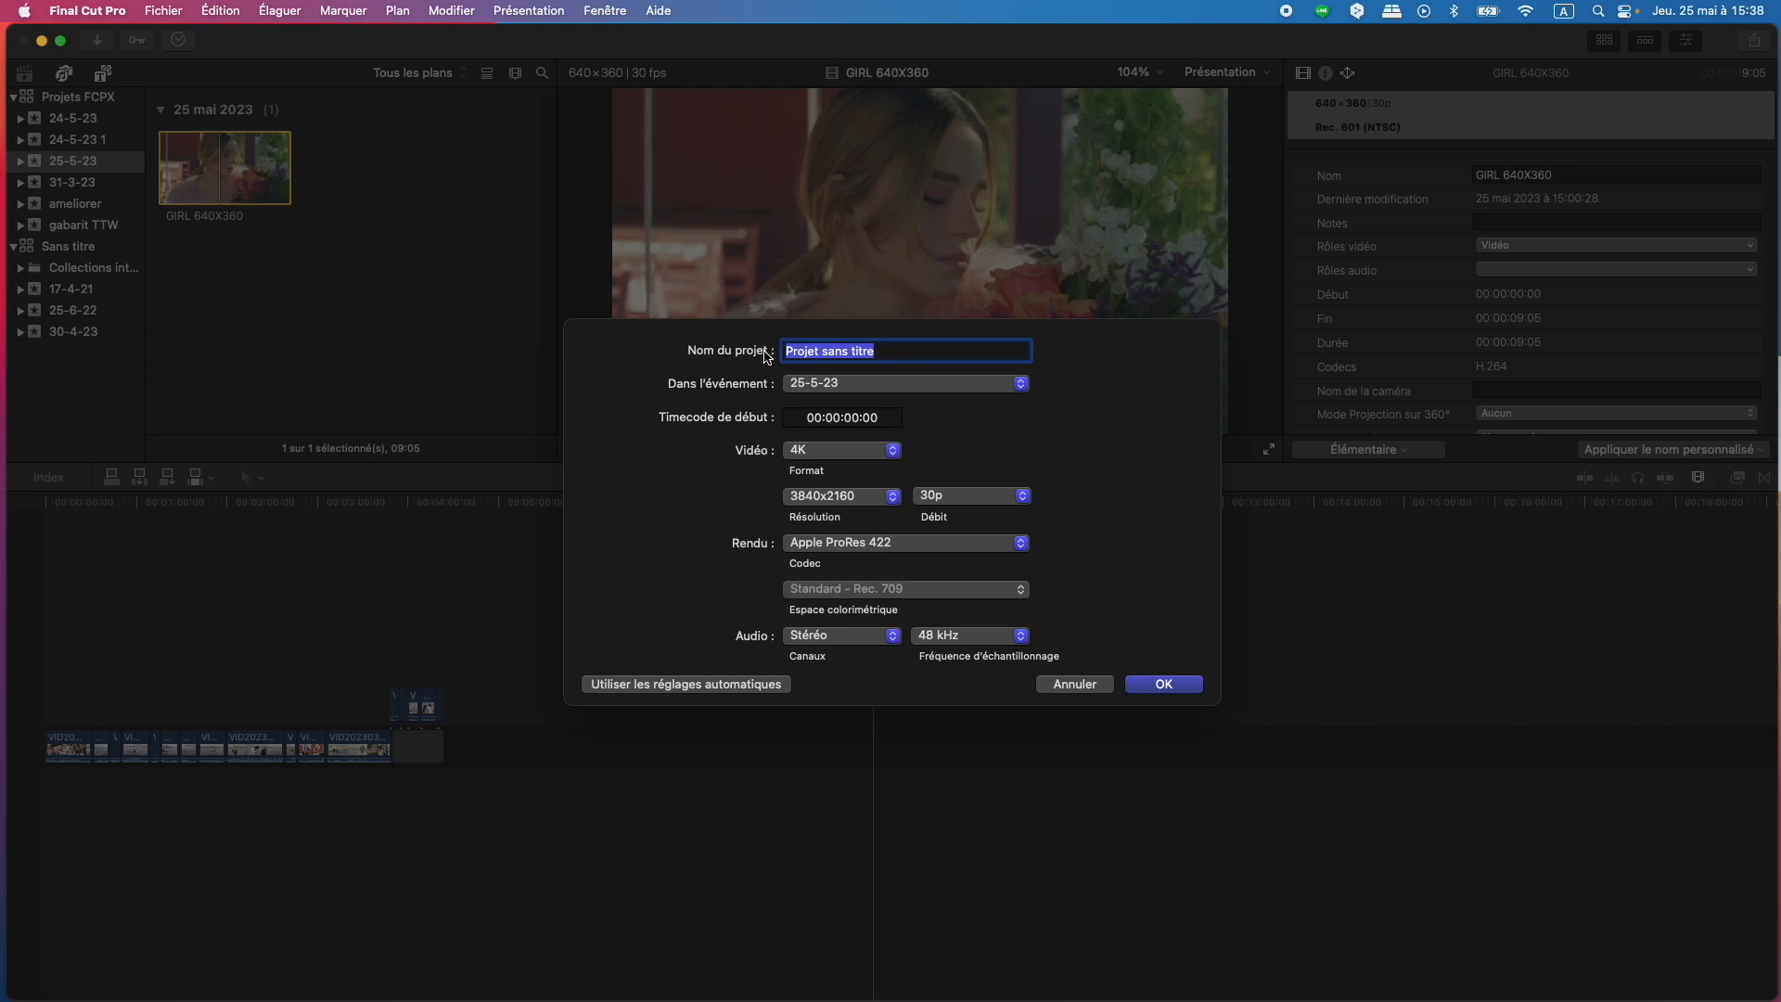
- Create a project named girl in event 25-5-23 and add the GIRL 640X360 clip to its timeline
text(girl)
click(1163, 684)
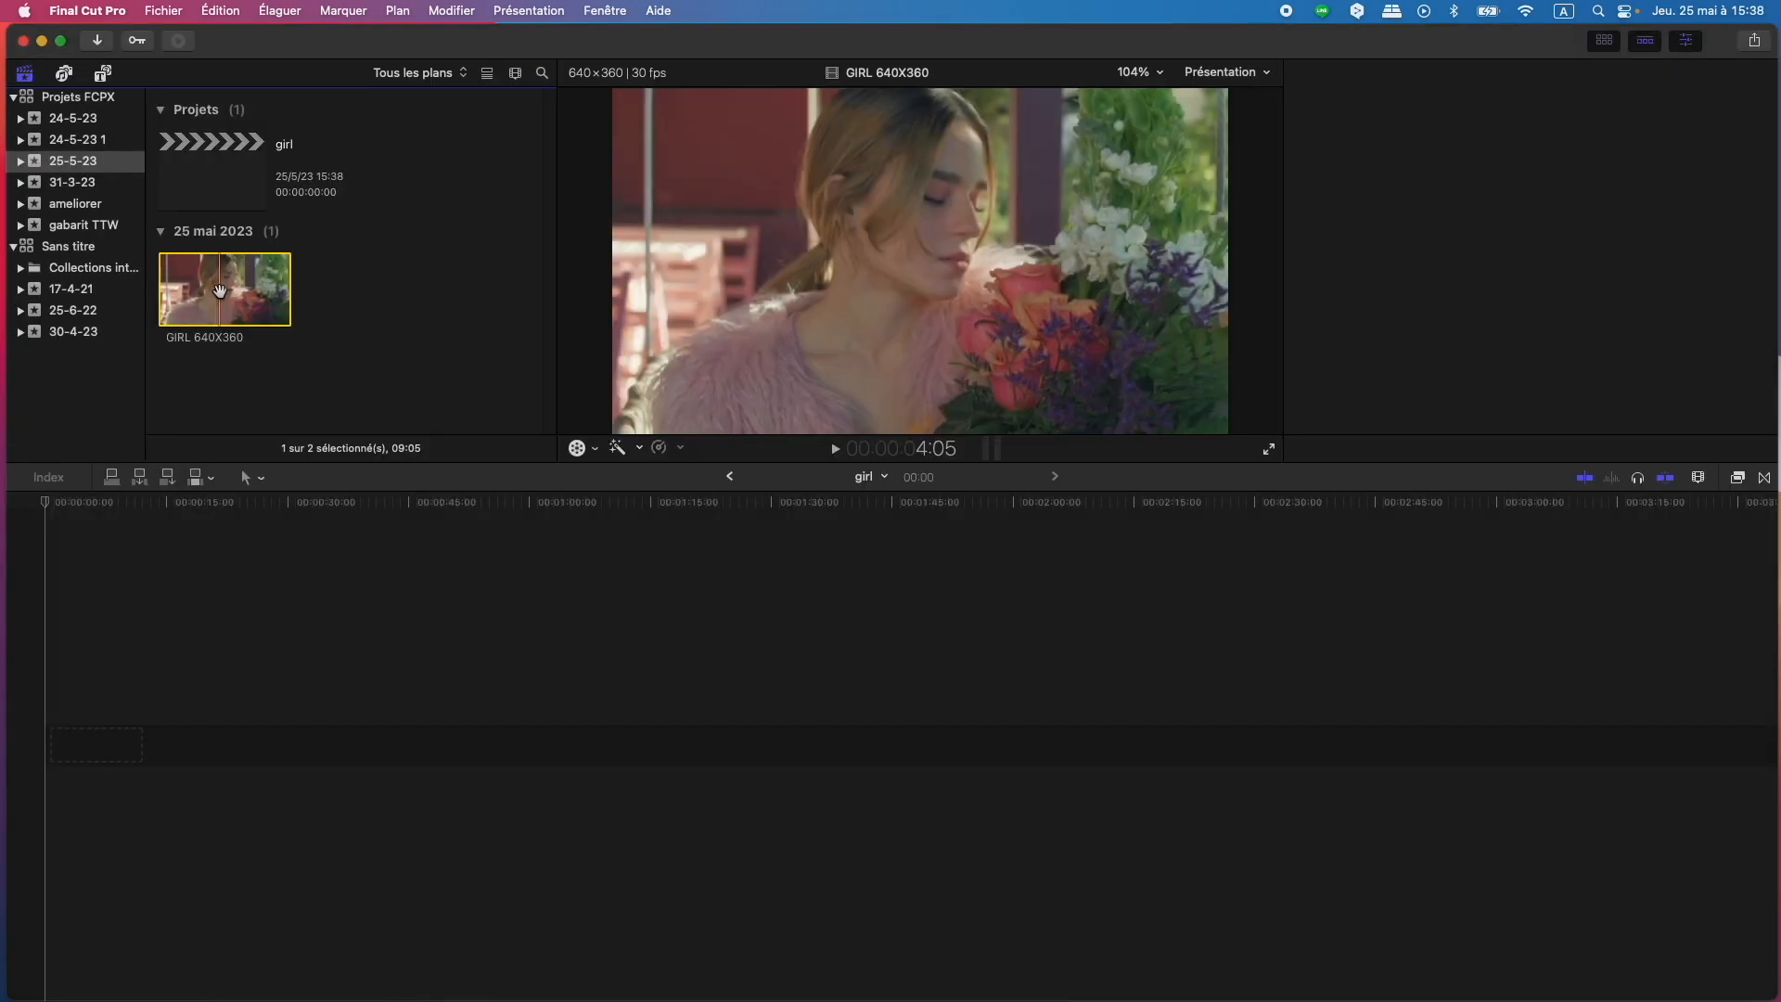
drag(225, 288, 93, 726)
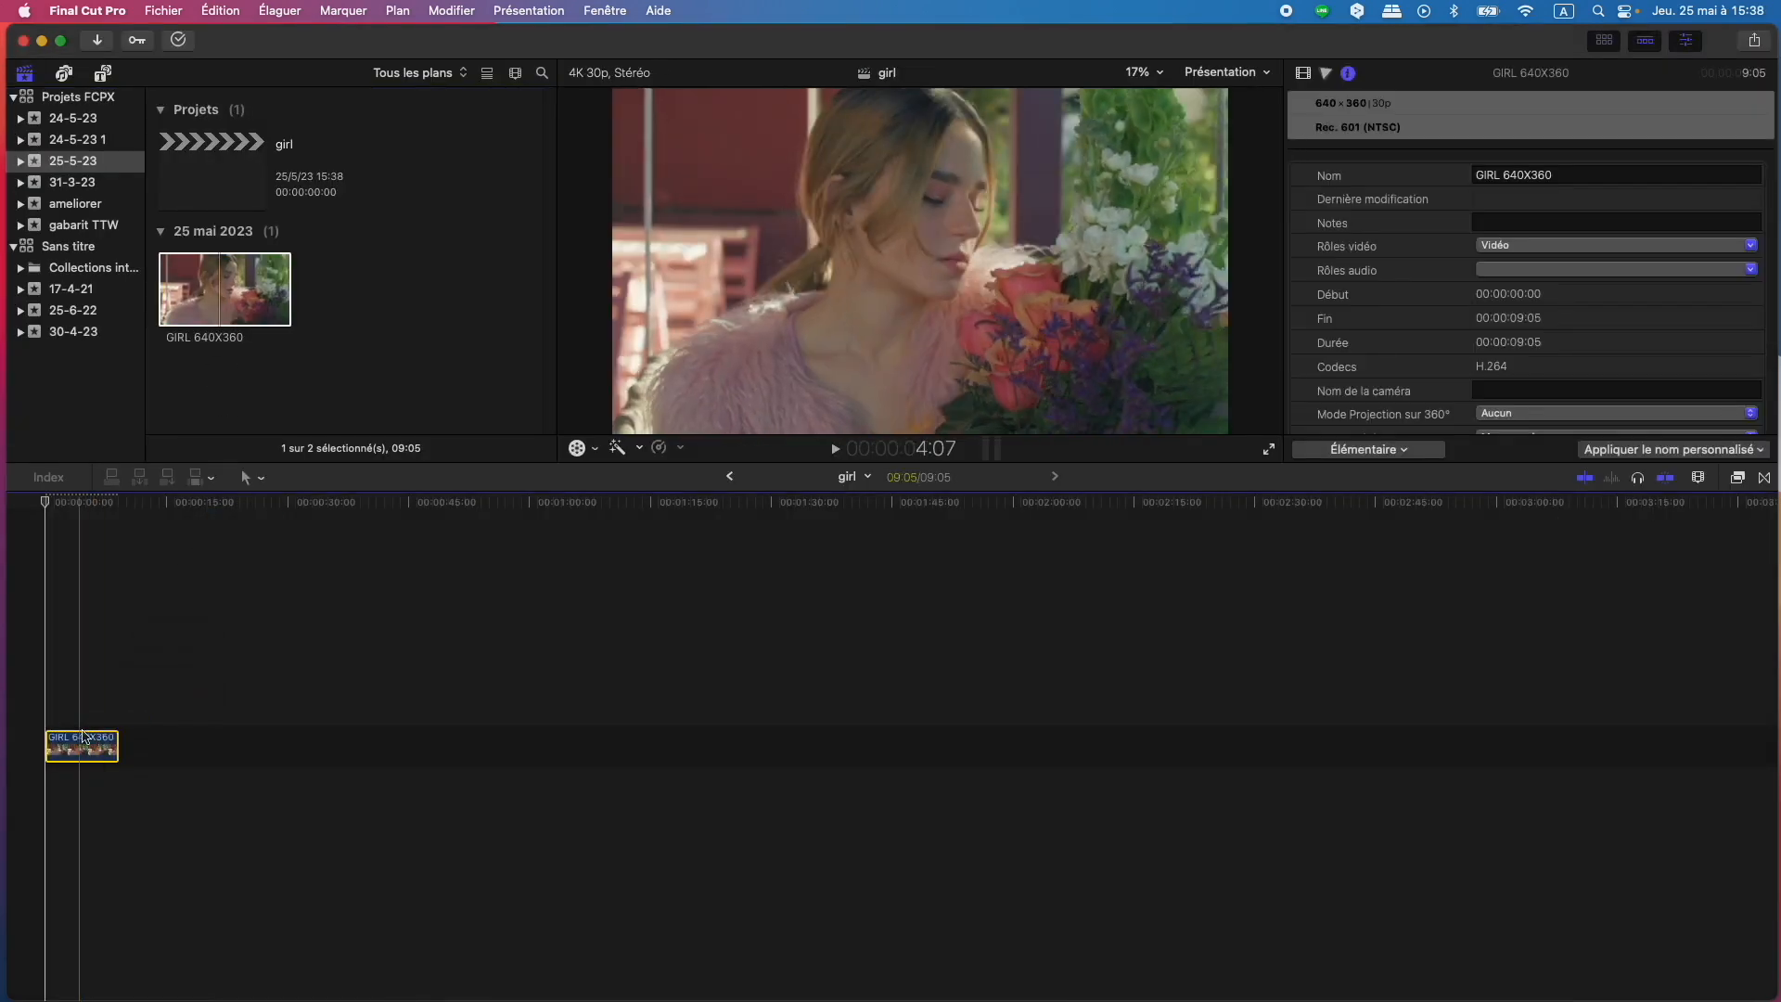
- Return the playhead to the start of the project and proceed with the YouTube et Facebook export of girl
click(1699, 480)
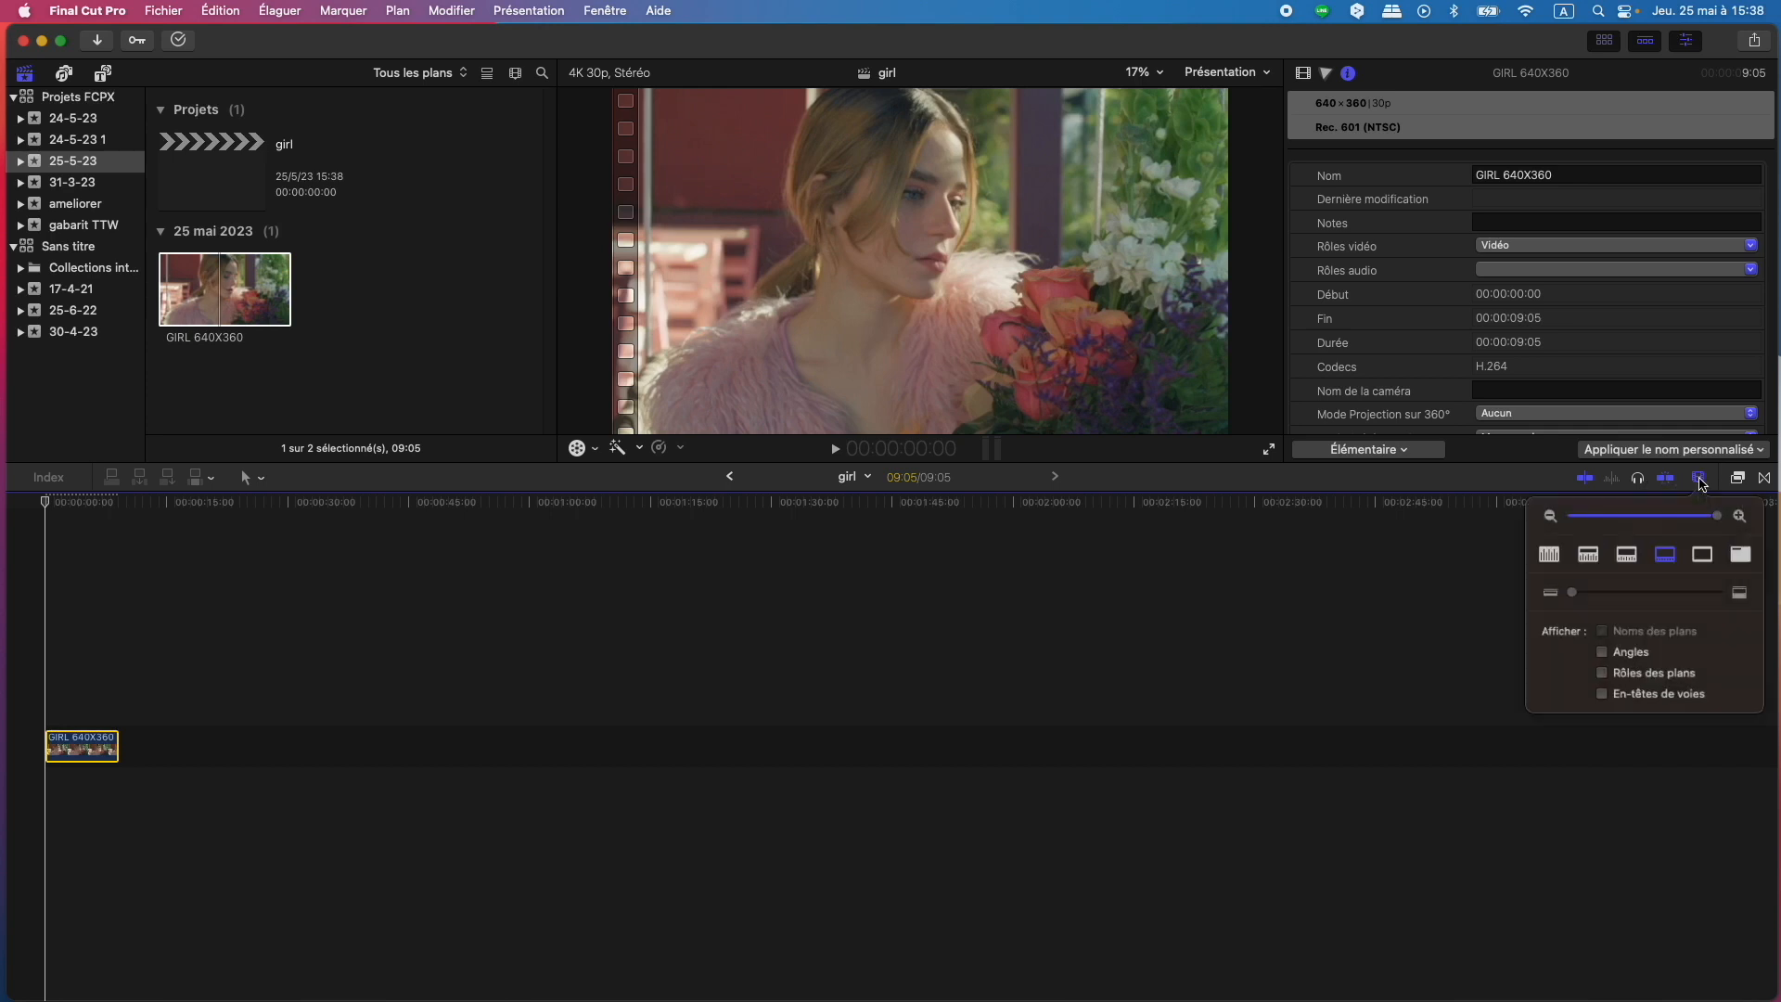
click(1715, 517)
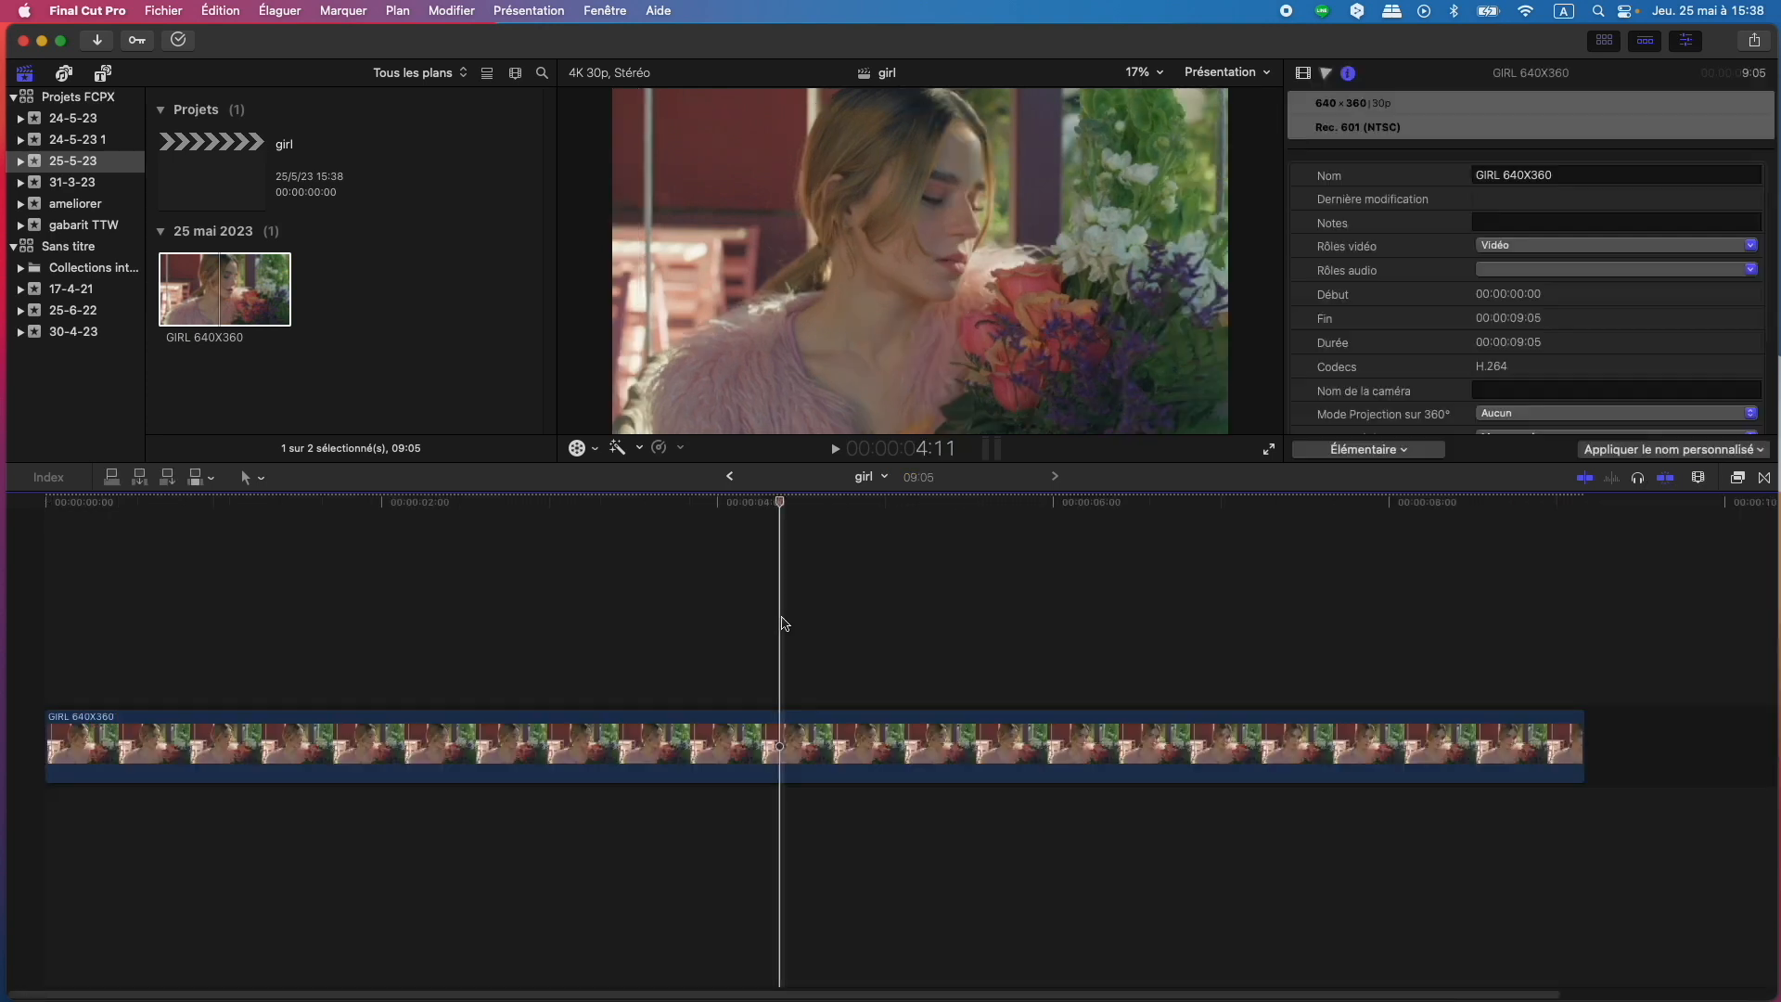
drag(782, 504, 1, 492)
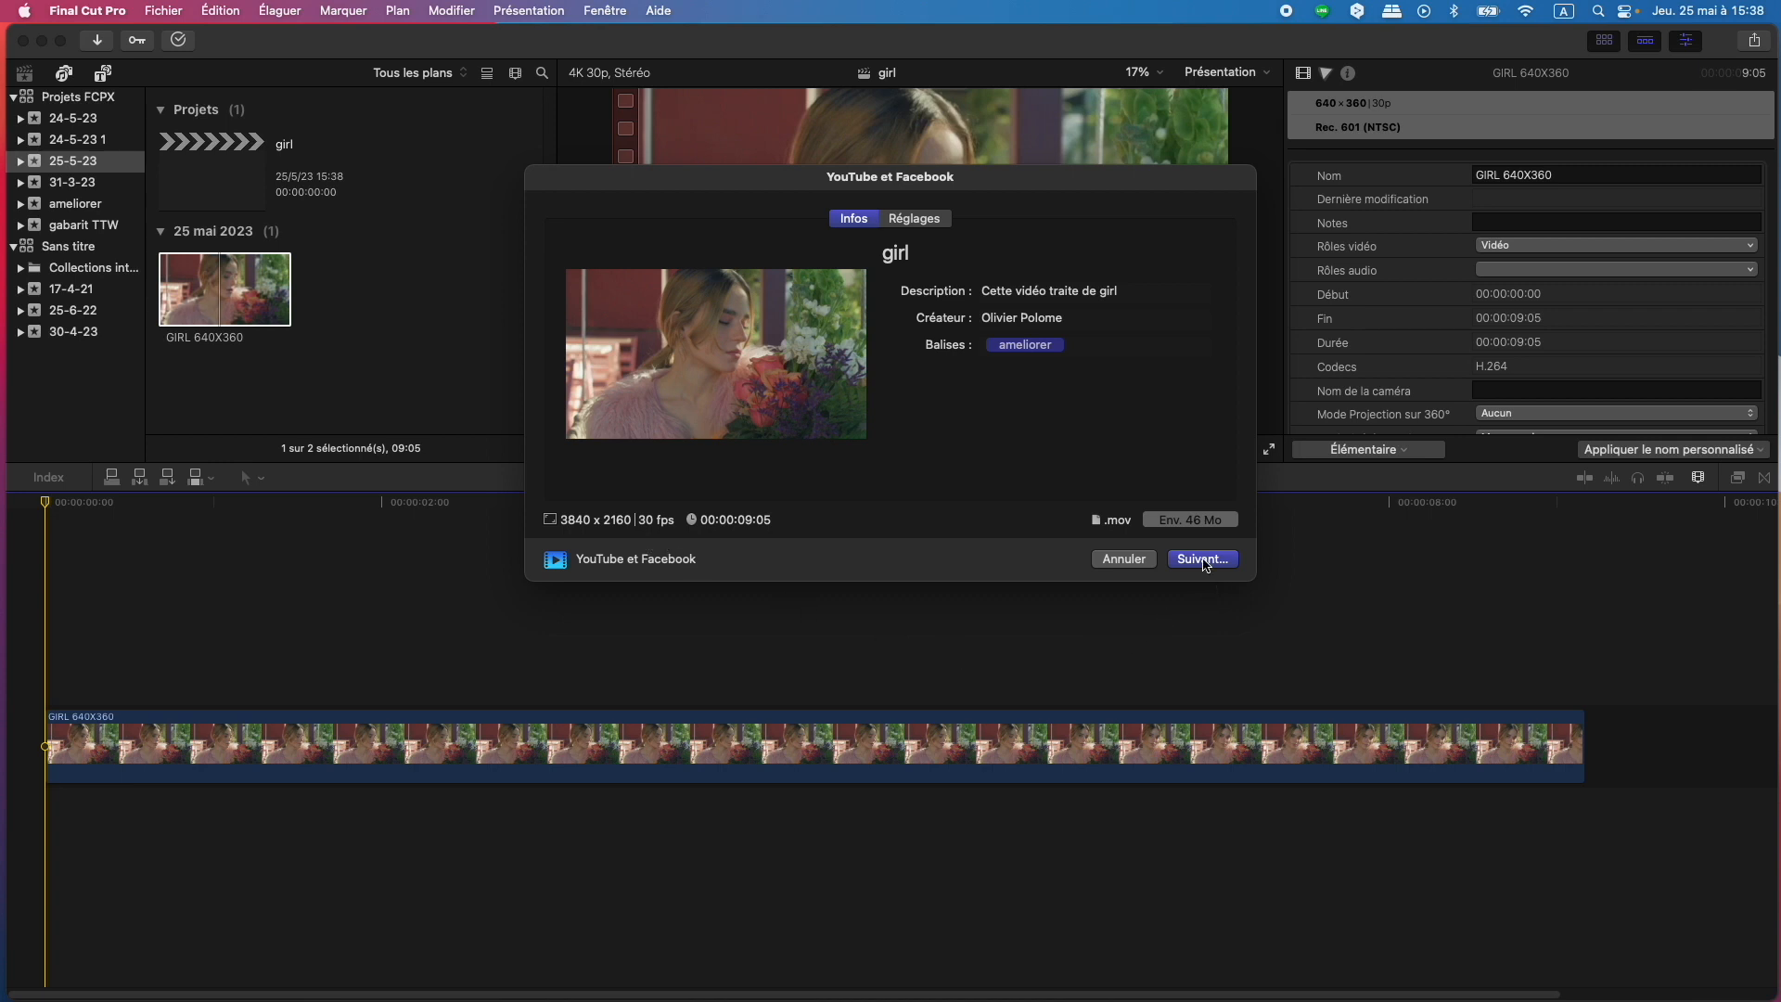
click(1204, 560)
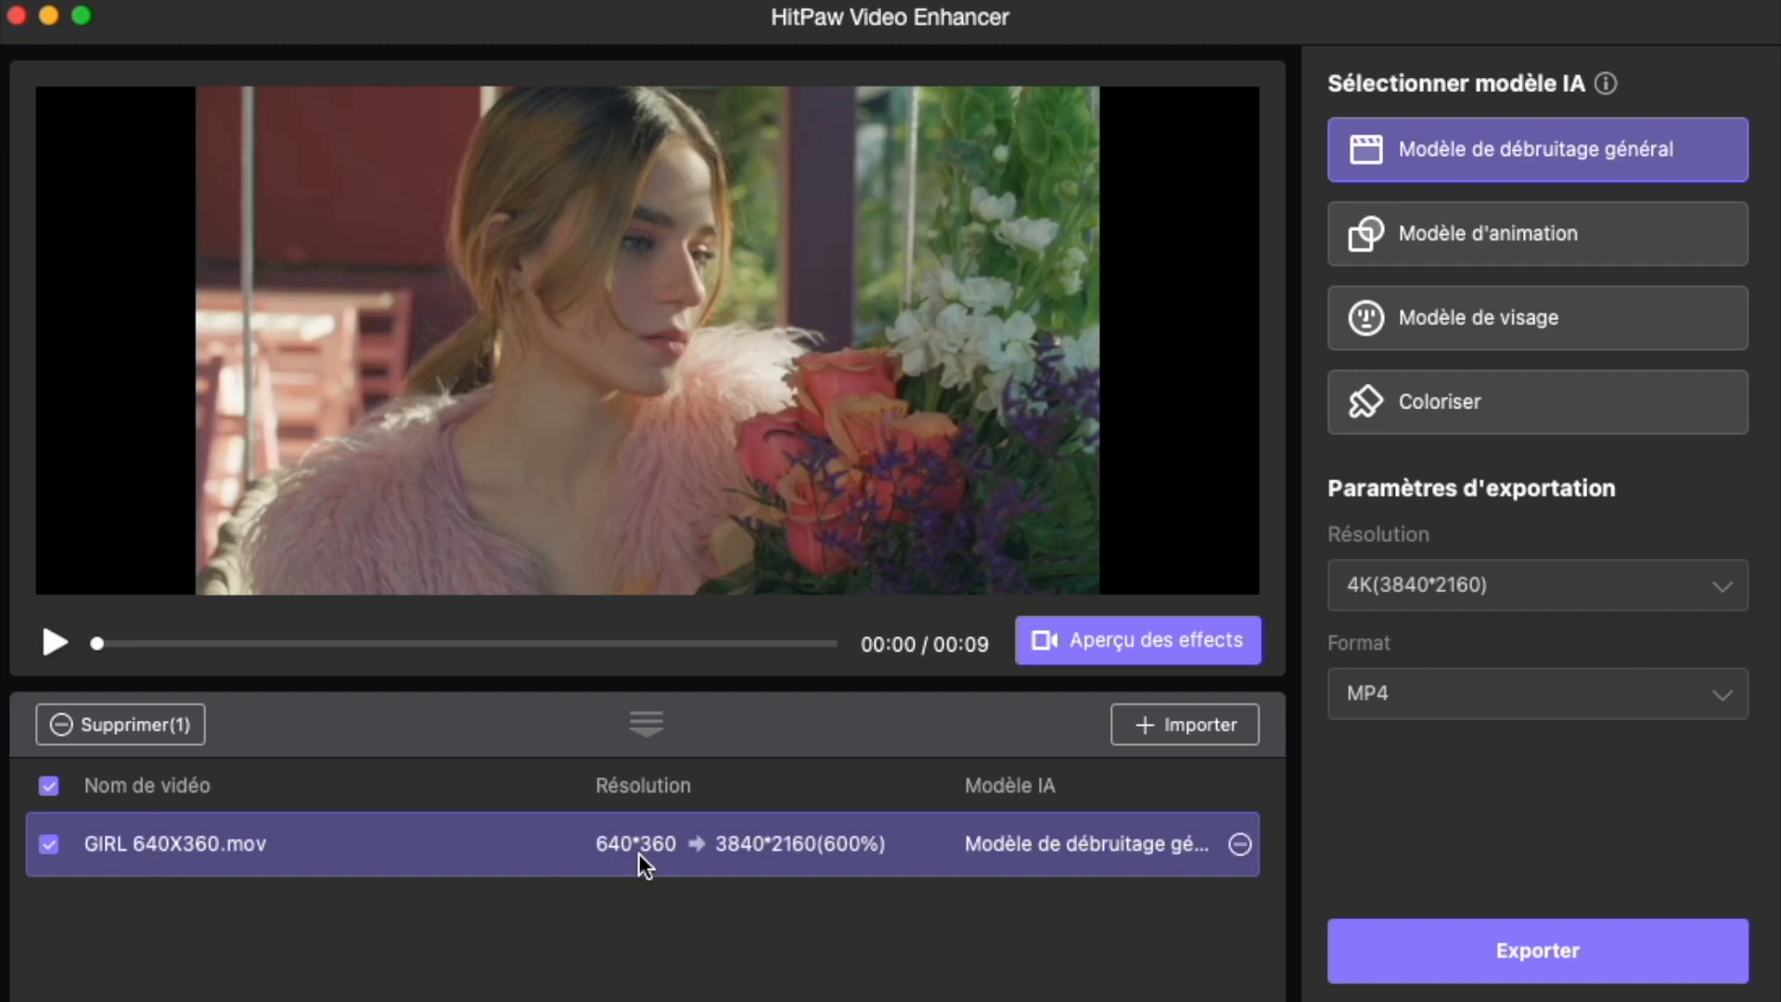
- Switch to HitPaw Video Enhancer and review the export resolutions and the AI model descriptions for GIRL 640X360.mov
click(1529, 594)
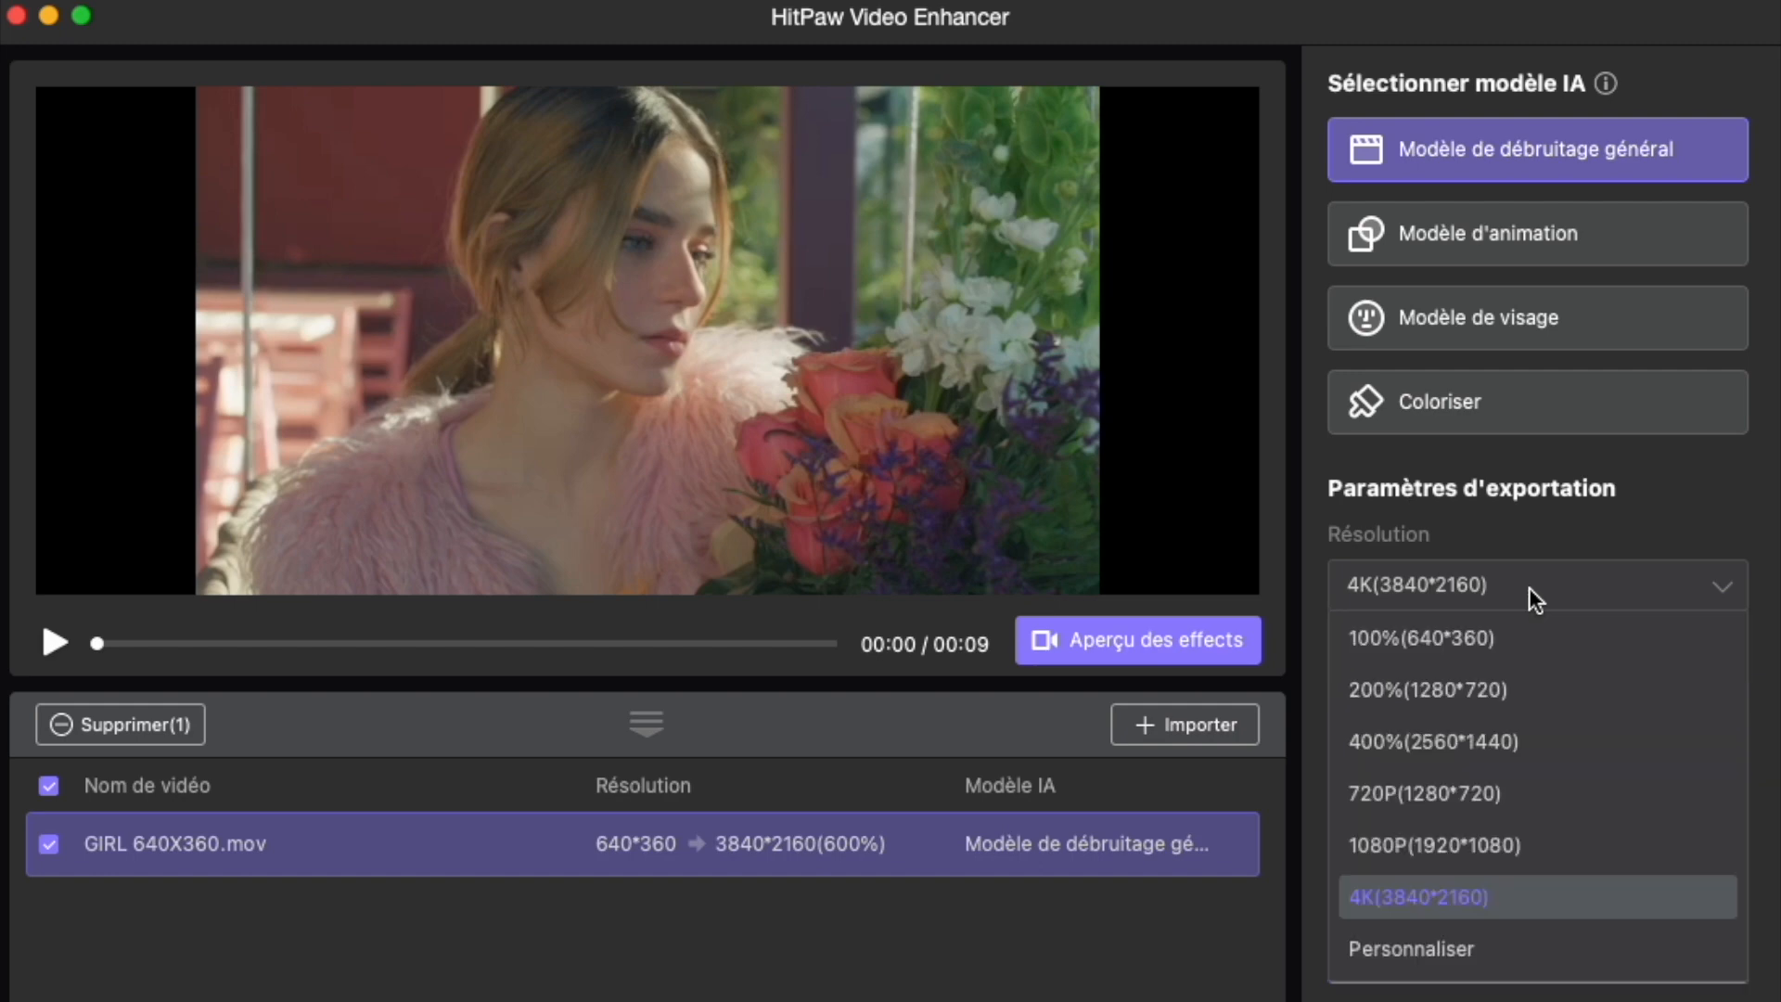
click(1529, 587)
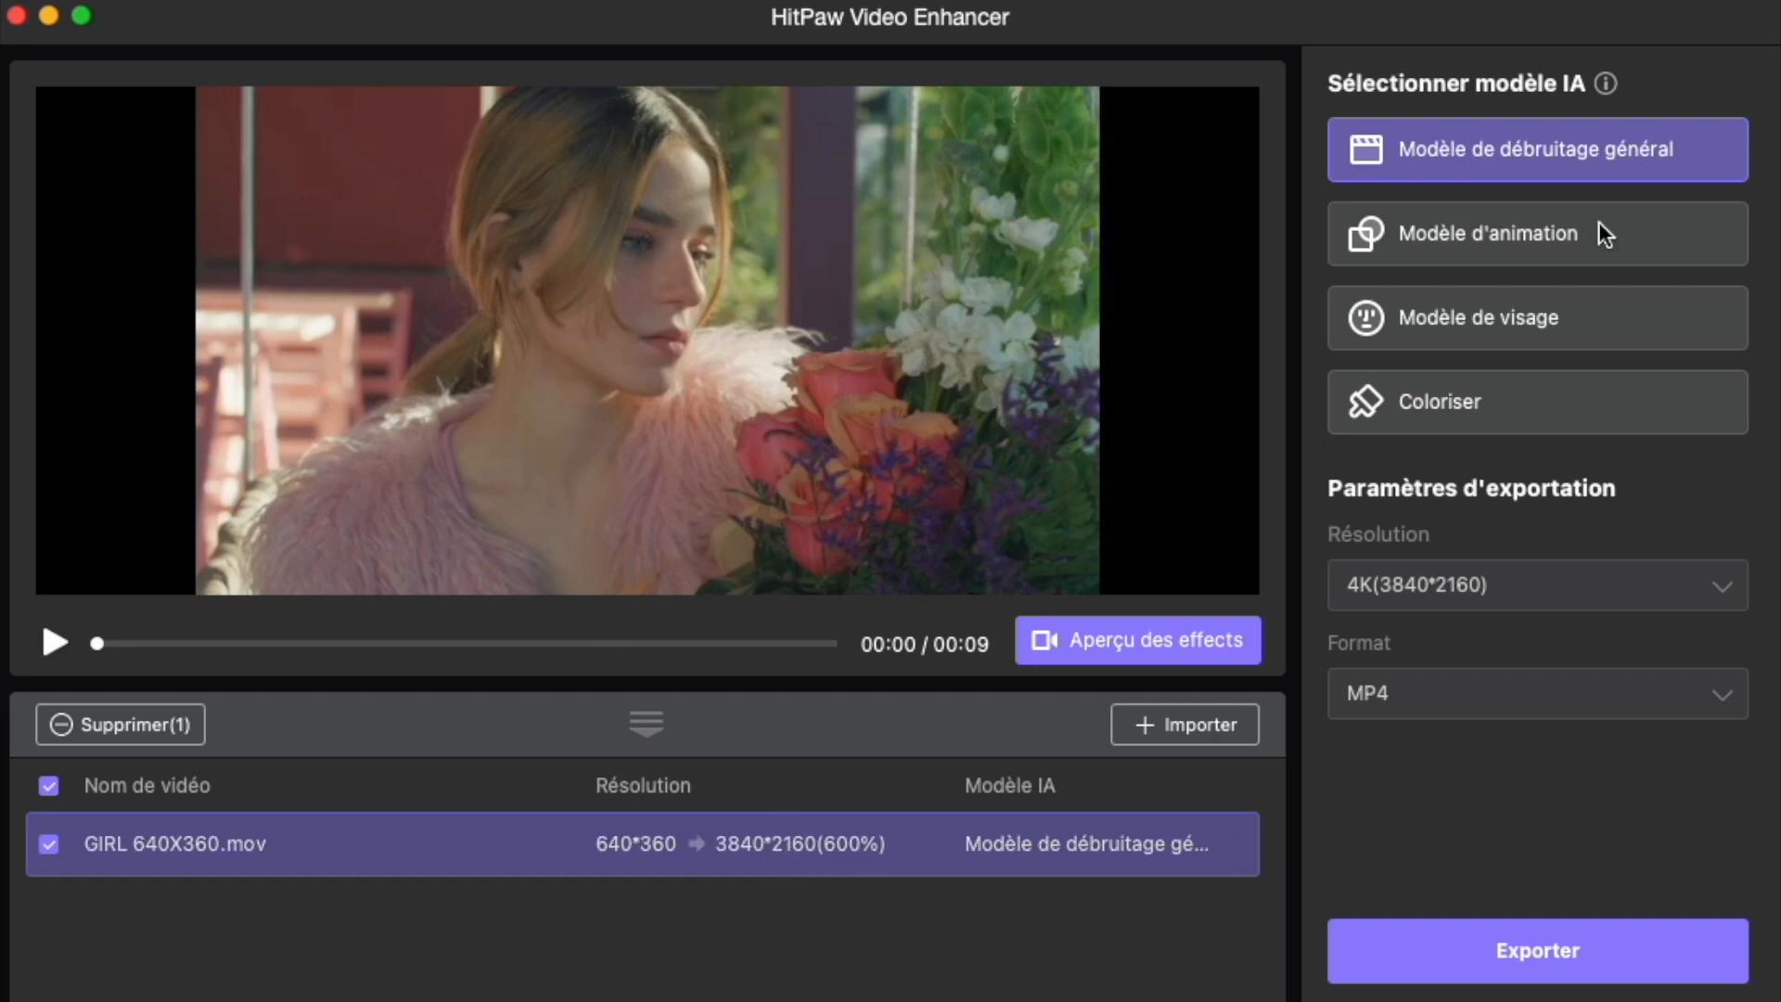
mouse_move(1638, 141)
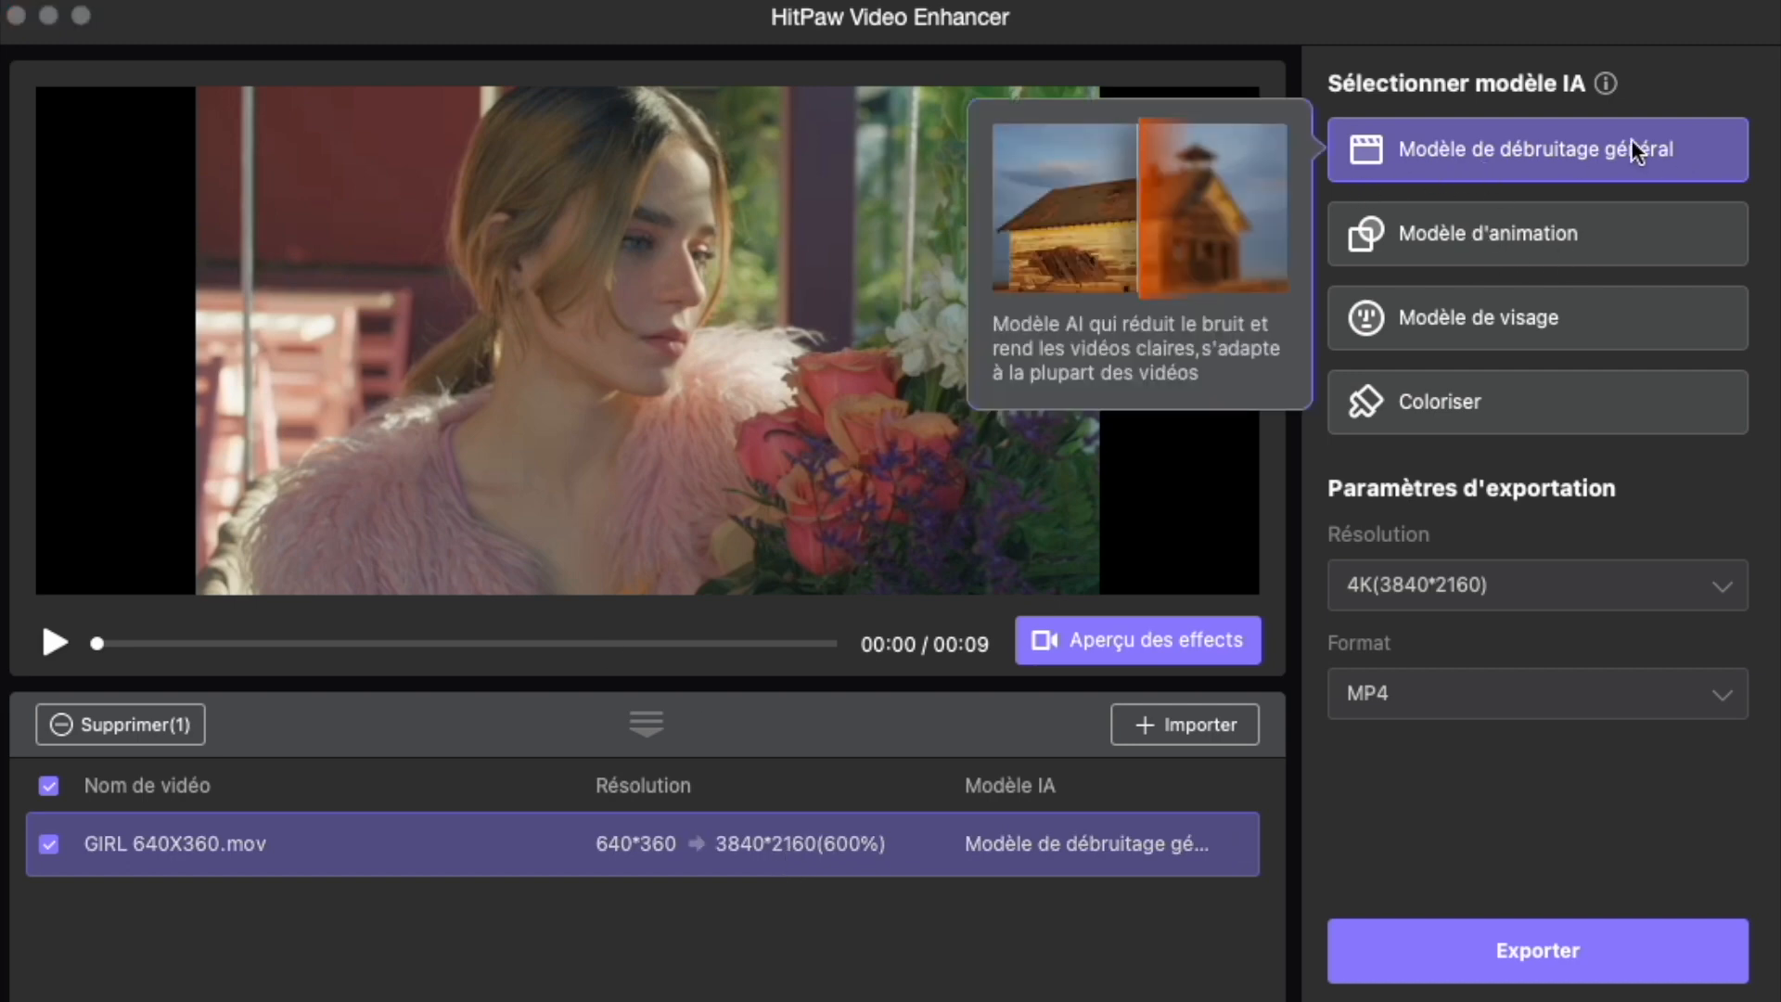
mouse_move(1470, 227)
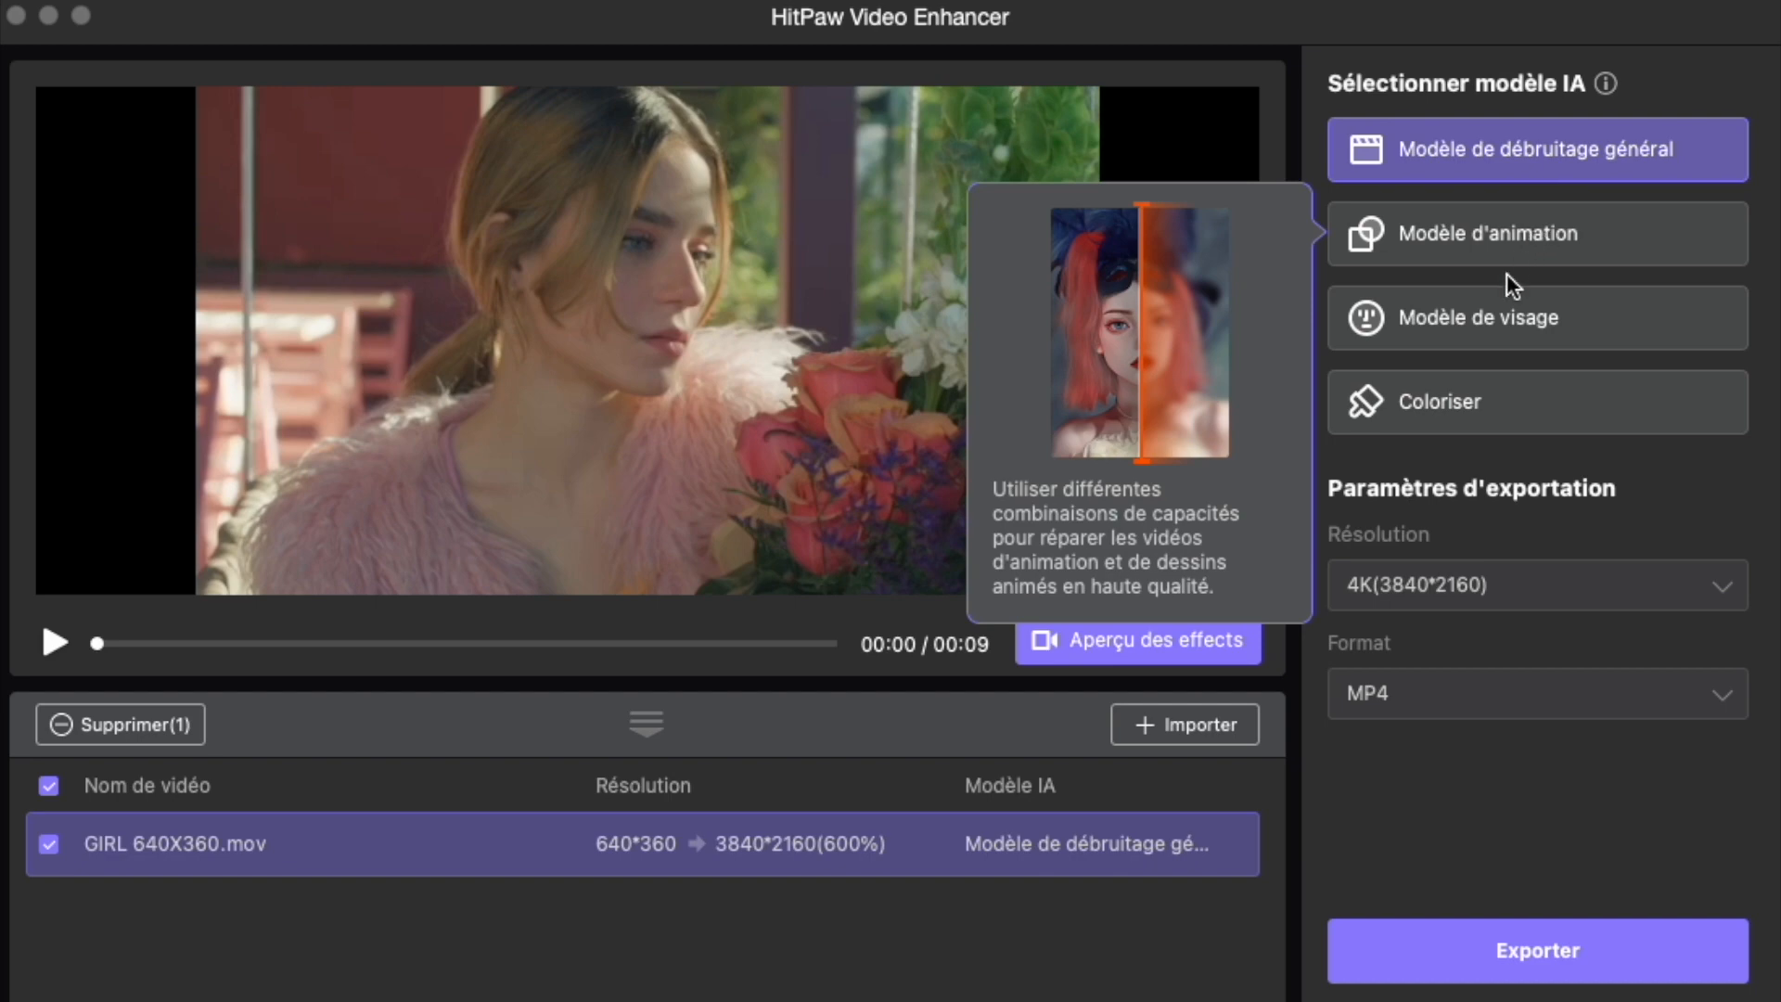
mouse_move(1496, 336)
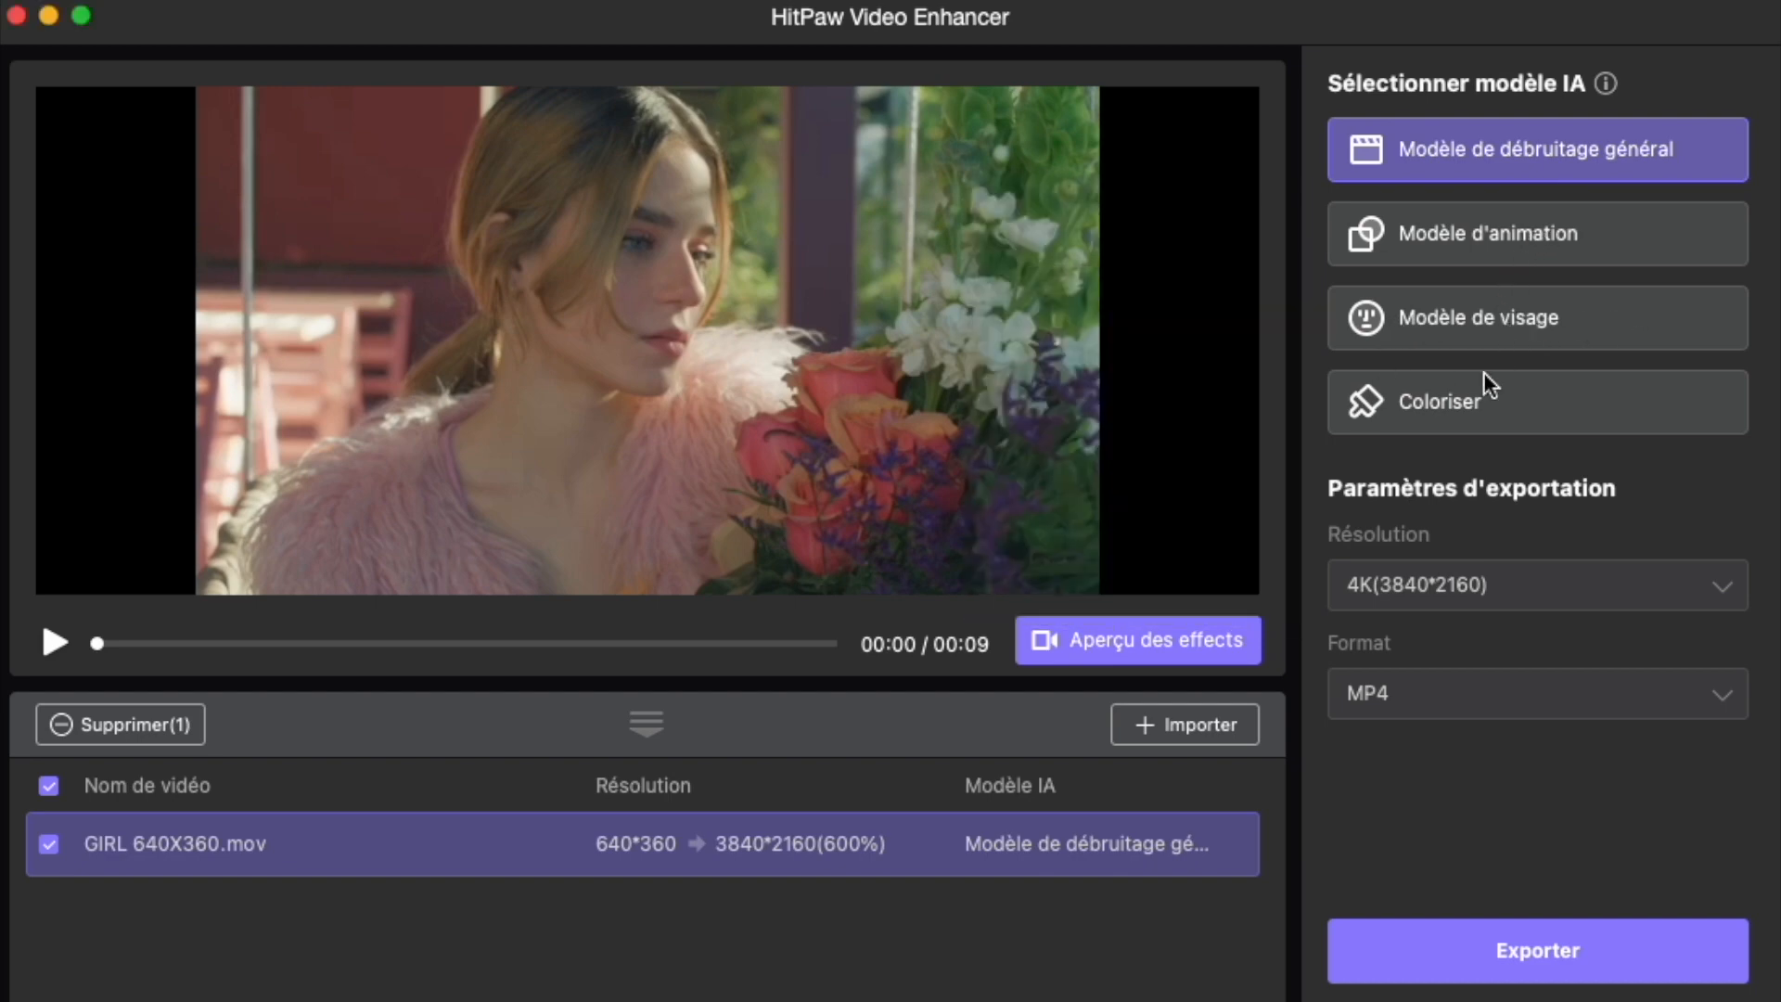
mouse_move(1499, 404)
mouse_move(1538, 150)
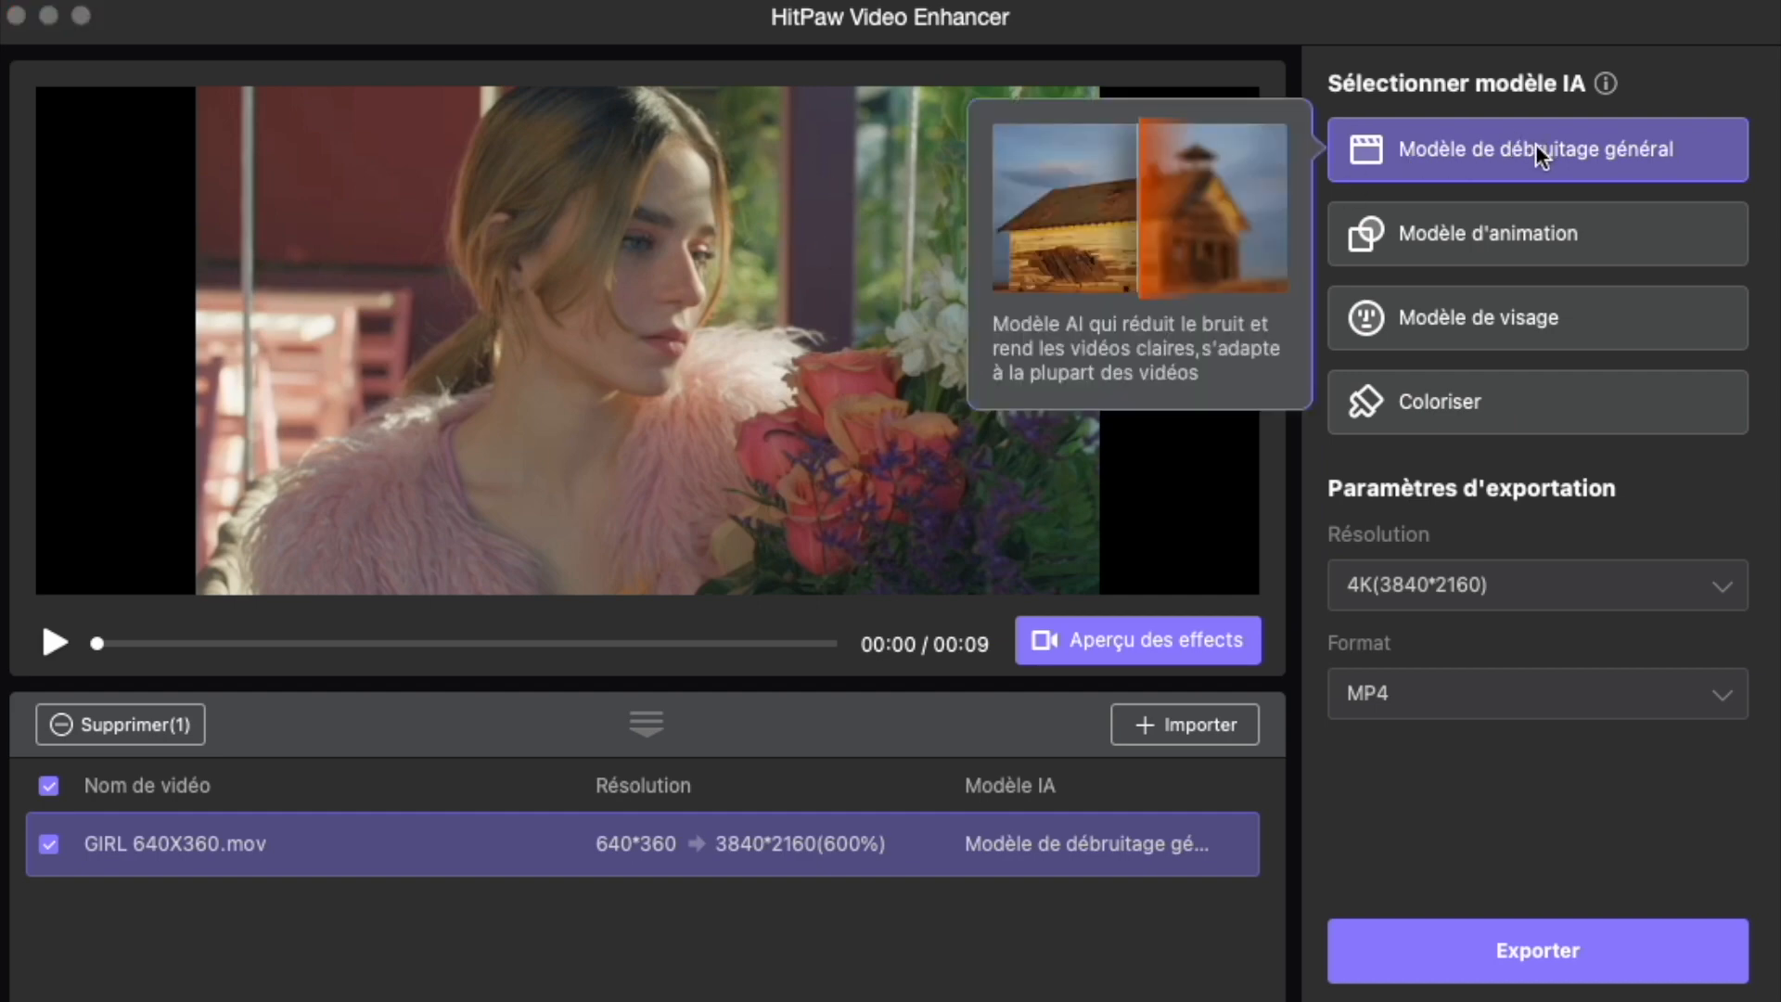
- Preview the general denoising model on GIRL 640X360.mov, compare the woman's face up close with the original, and exit the preview
click(1076, 642)
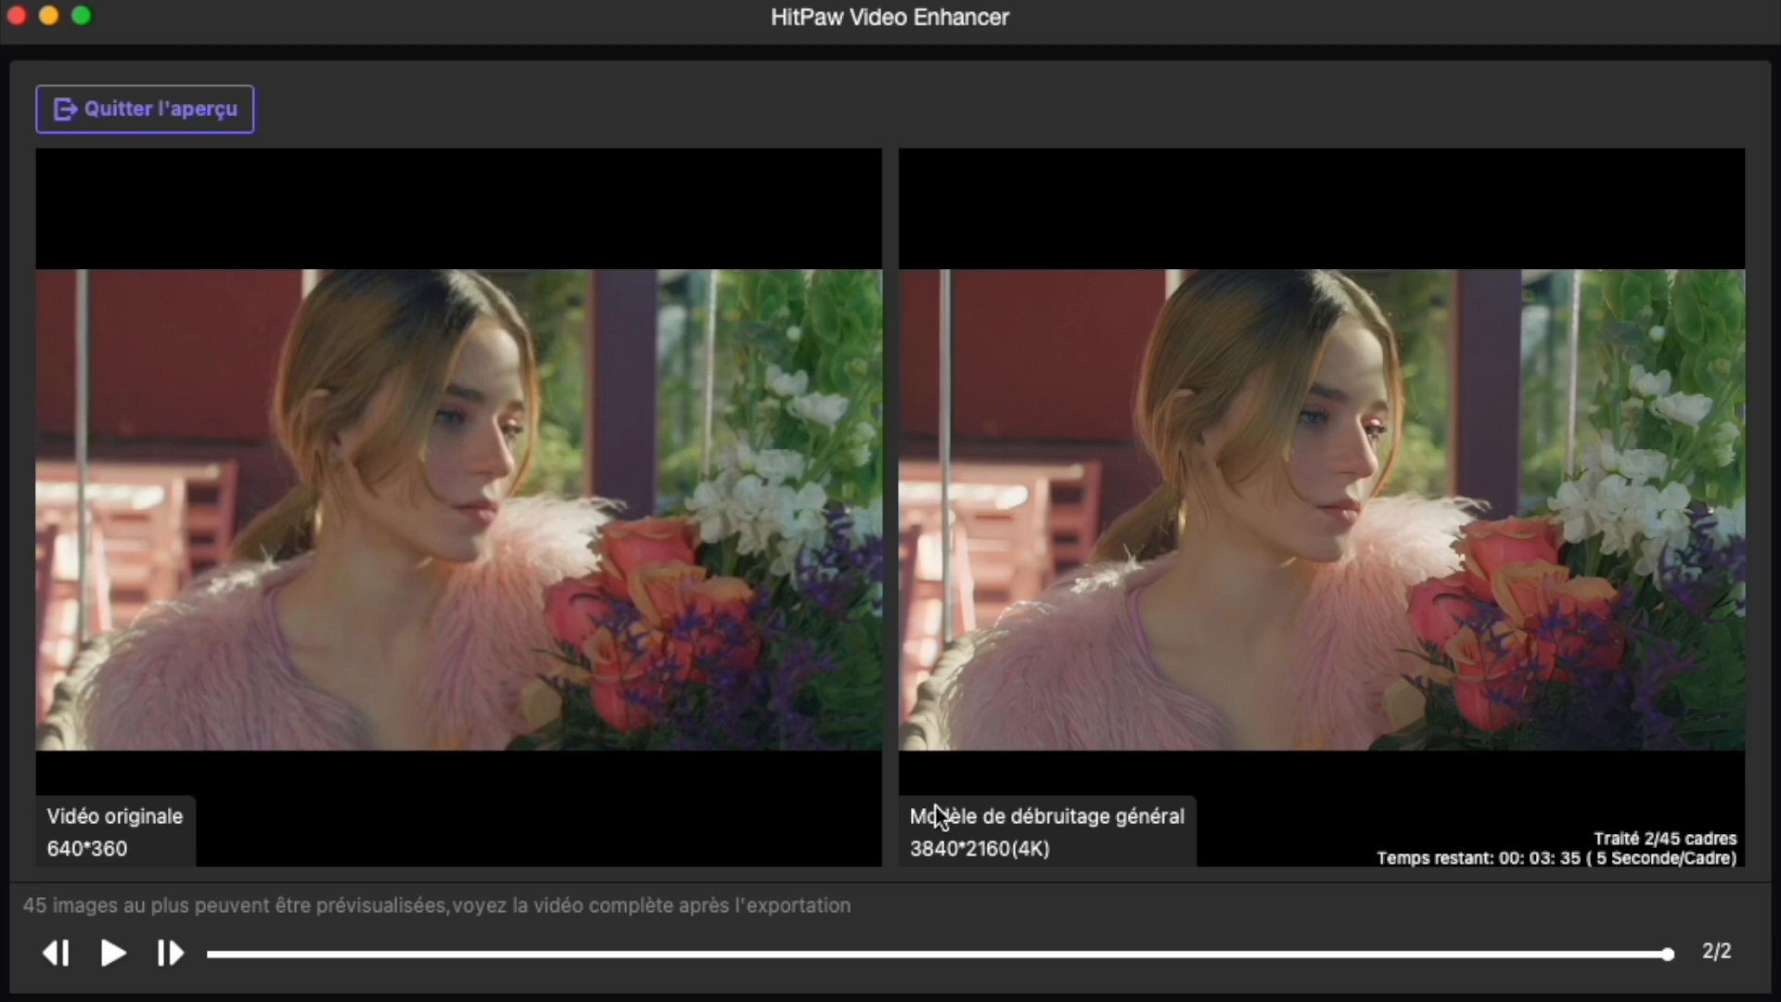
scroll(1153, 557, up, 5)
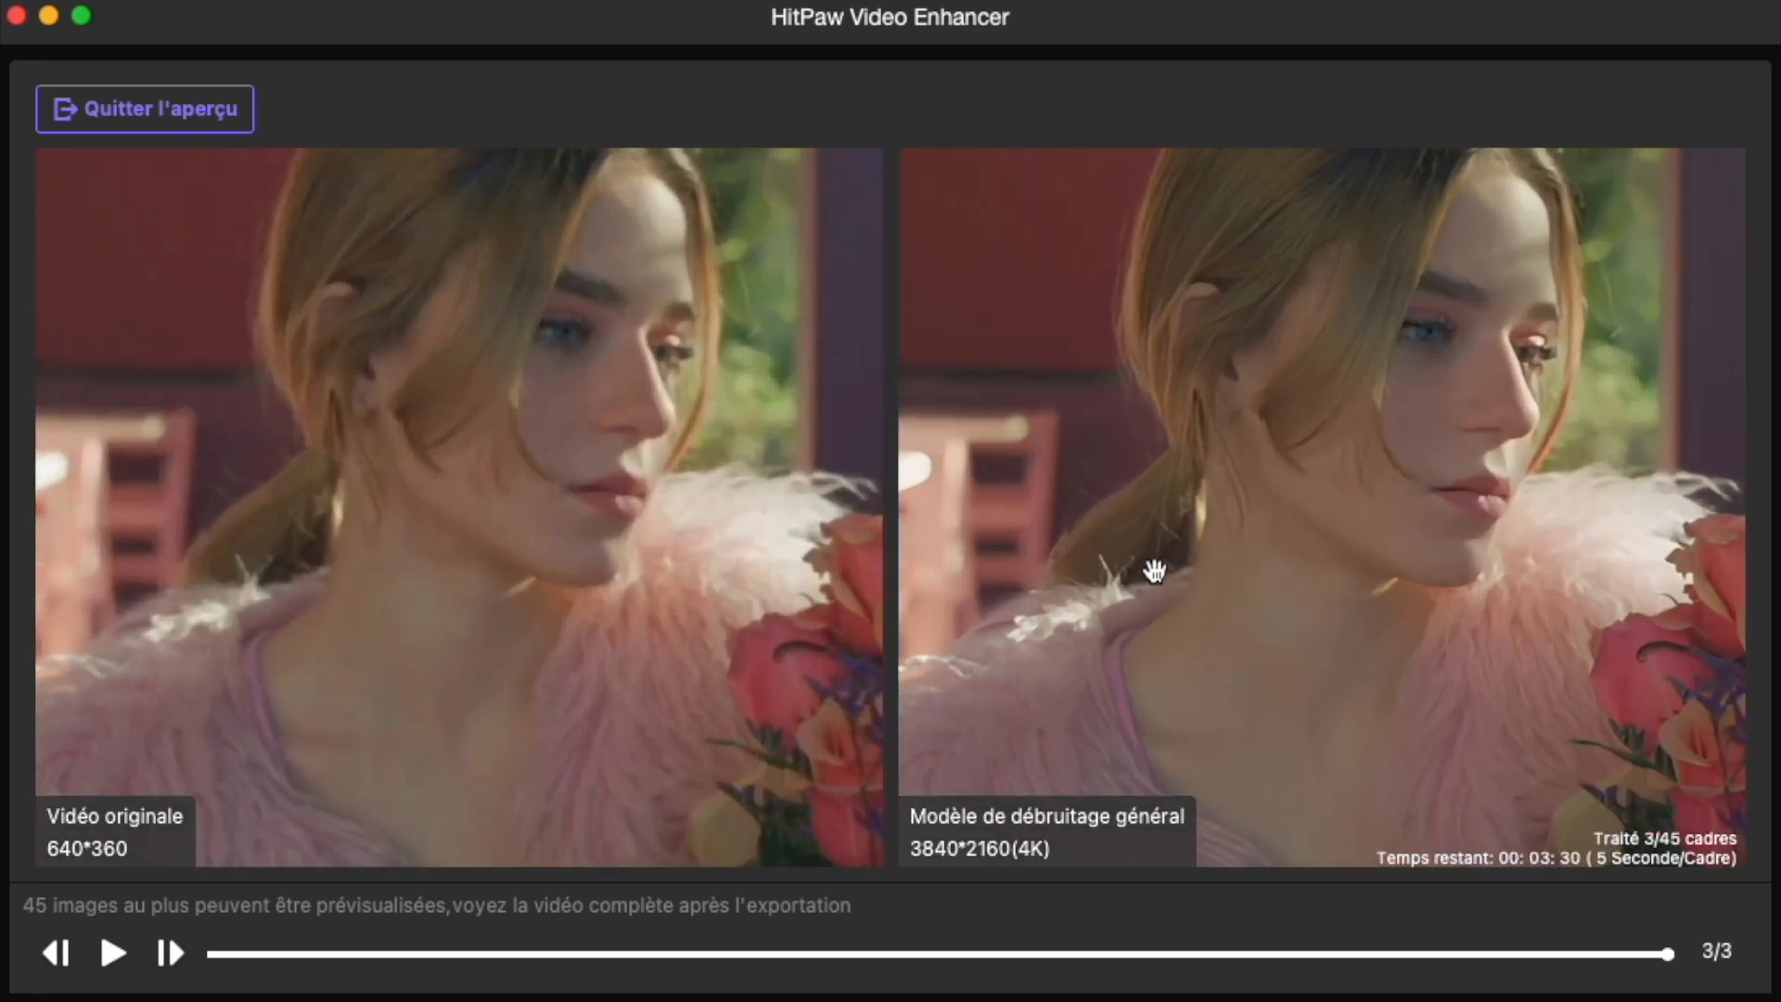
scroll(1149, 569, up, 2)
drag(1411, 569, 1310, 742)
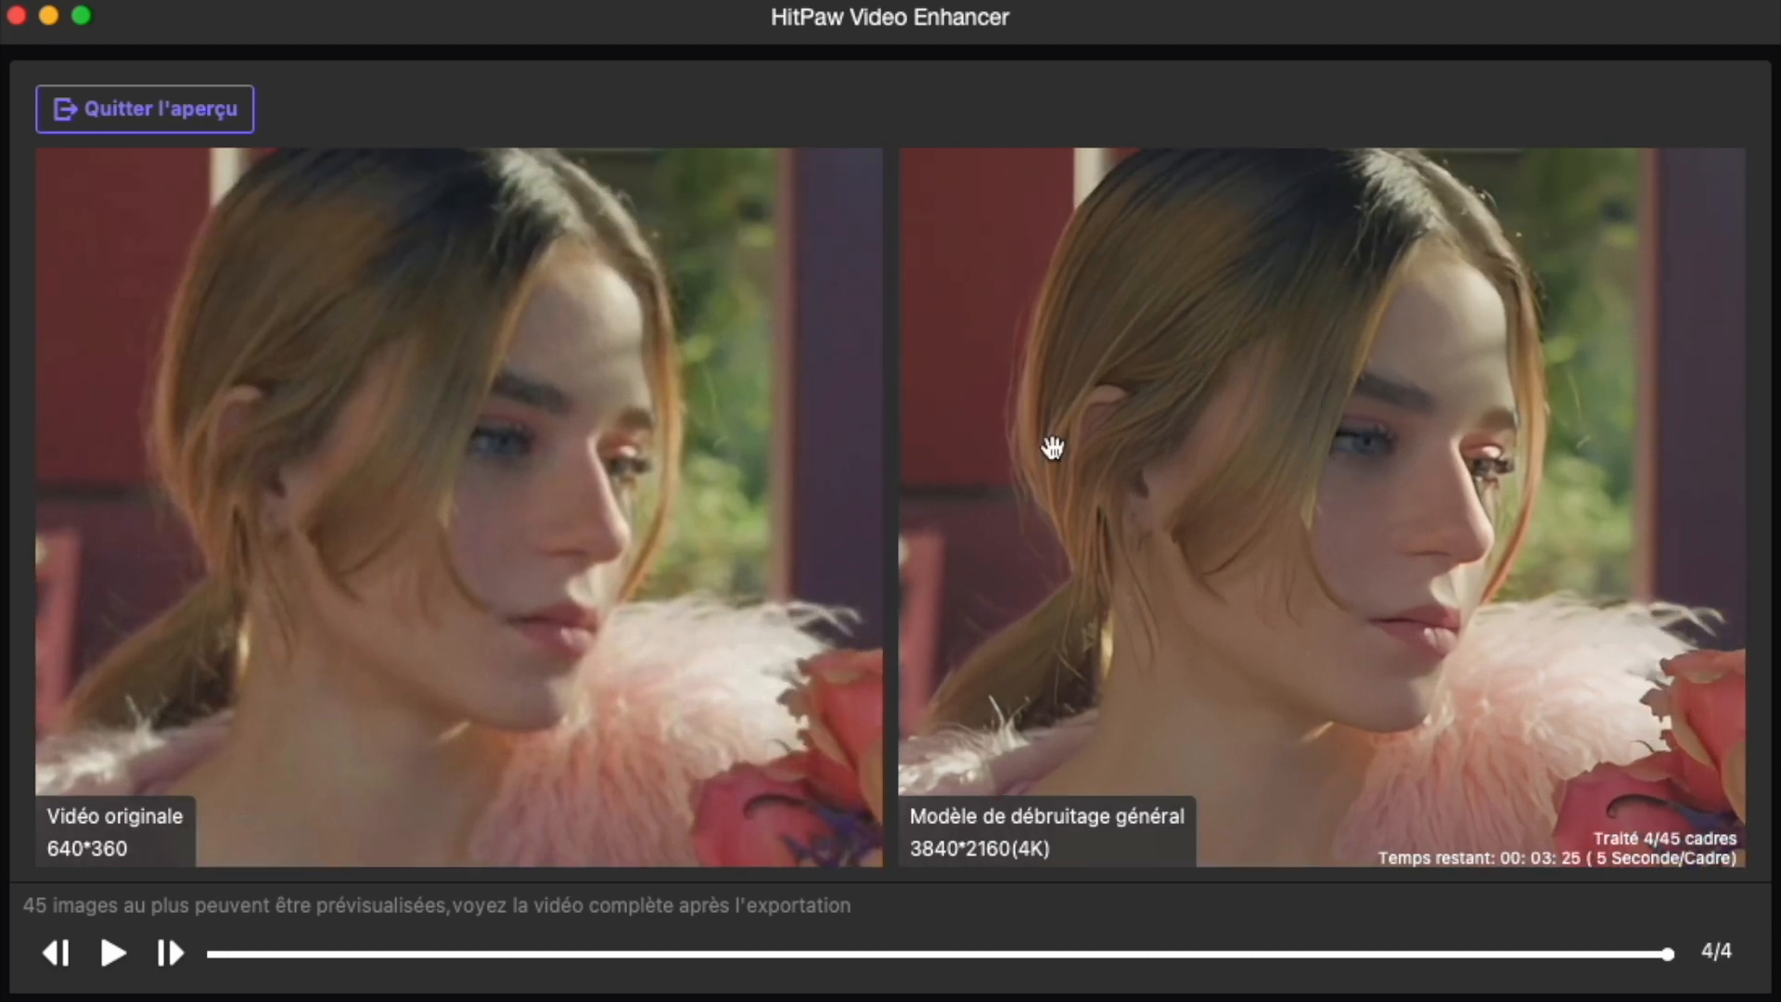
click(134, 113)
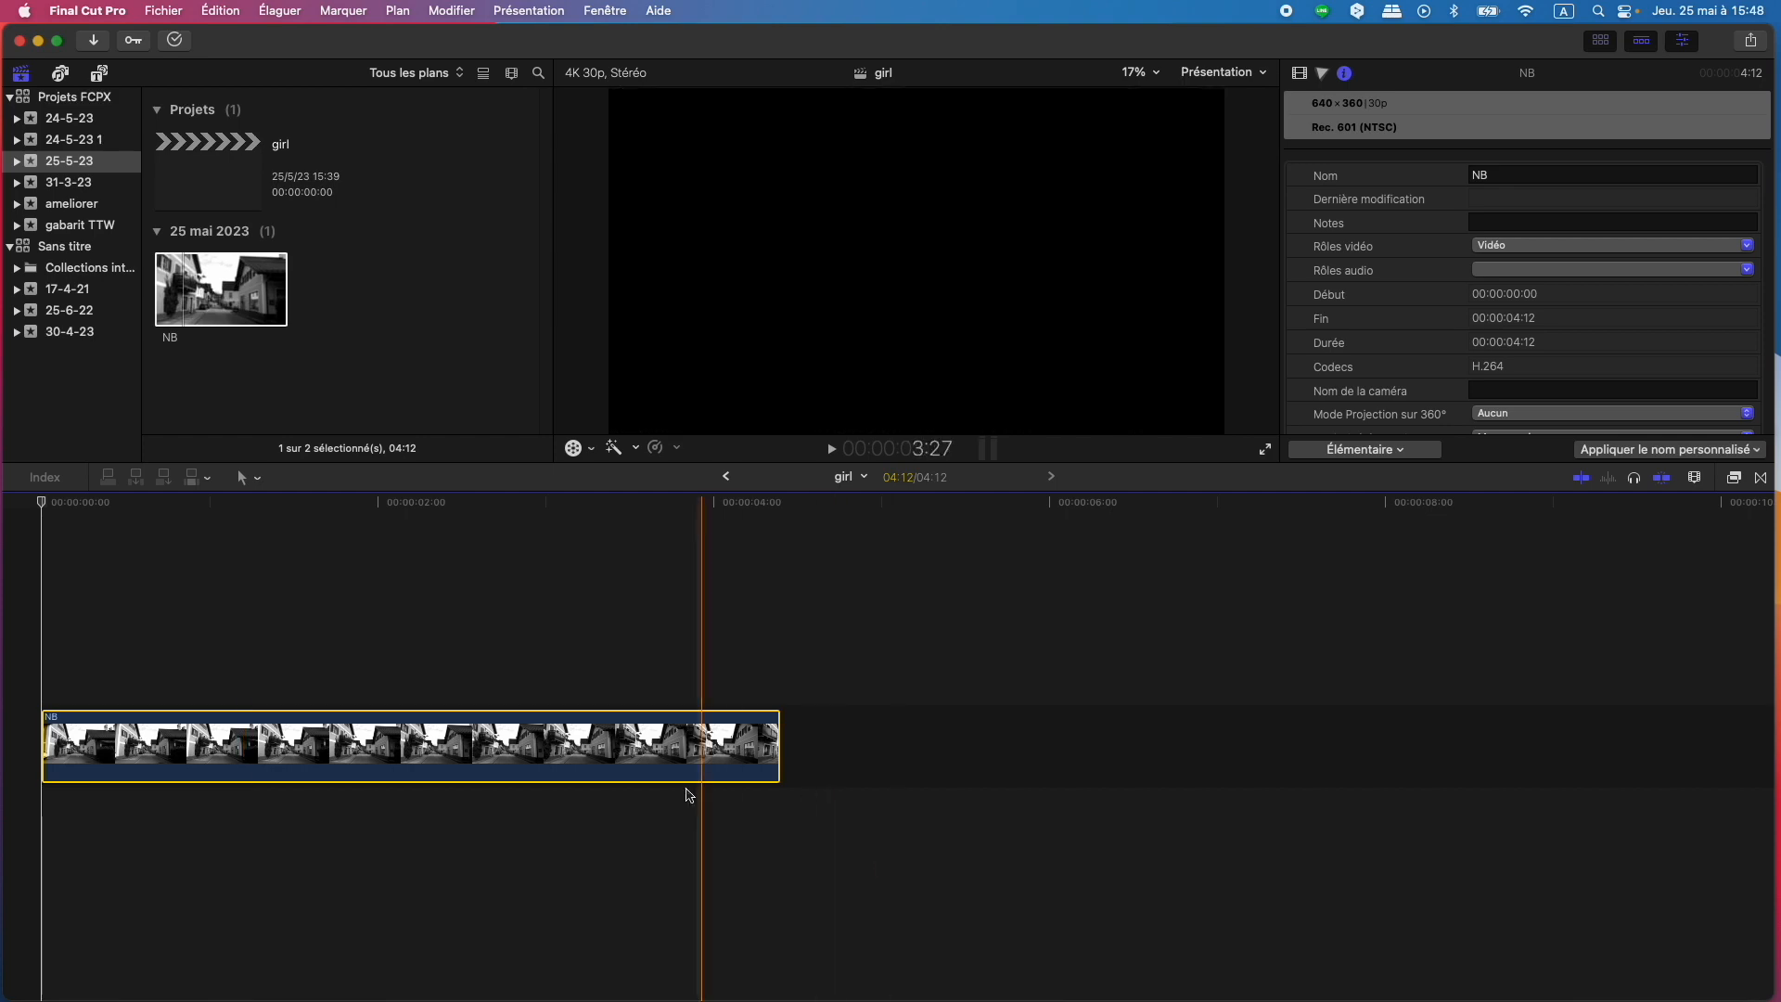
- Switch to Final Cut Pro, show the NB clip's video properties and move the playhead to about 2:11
click(208, 742)
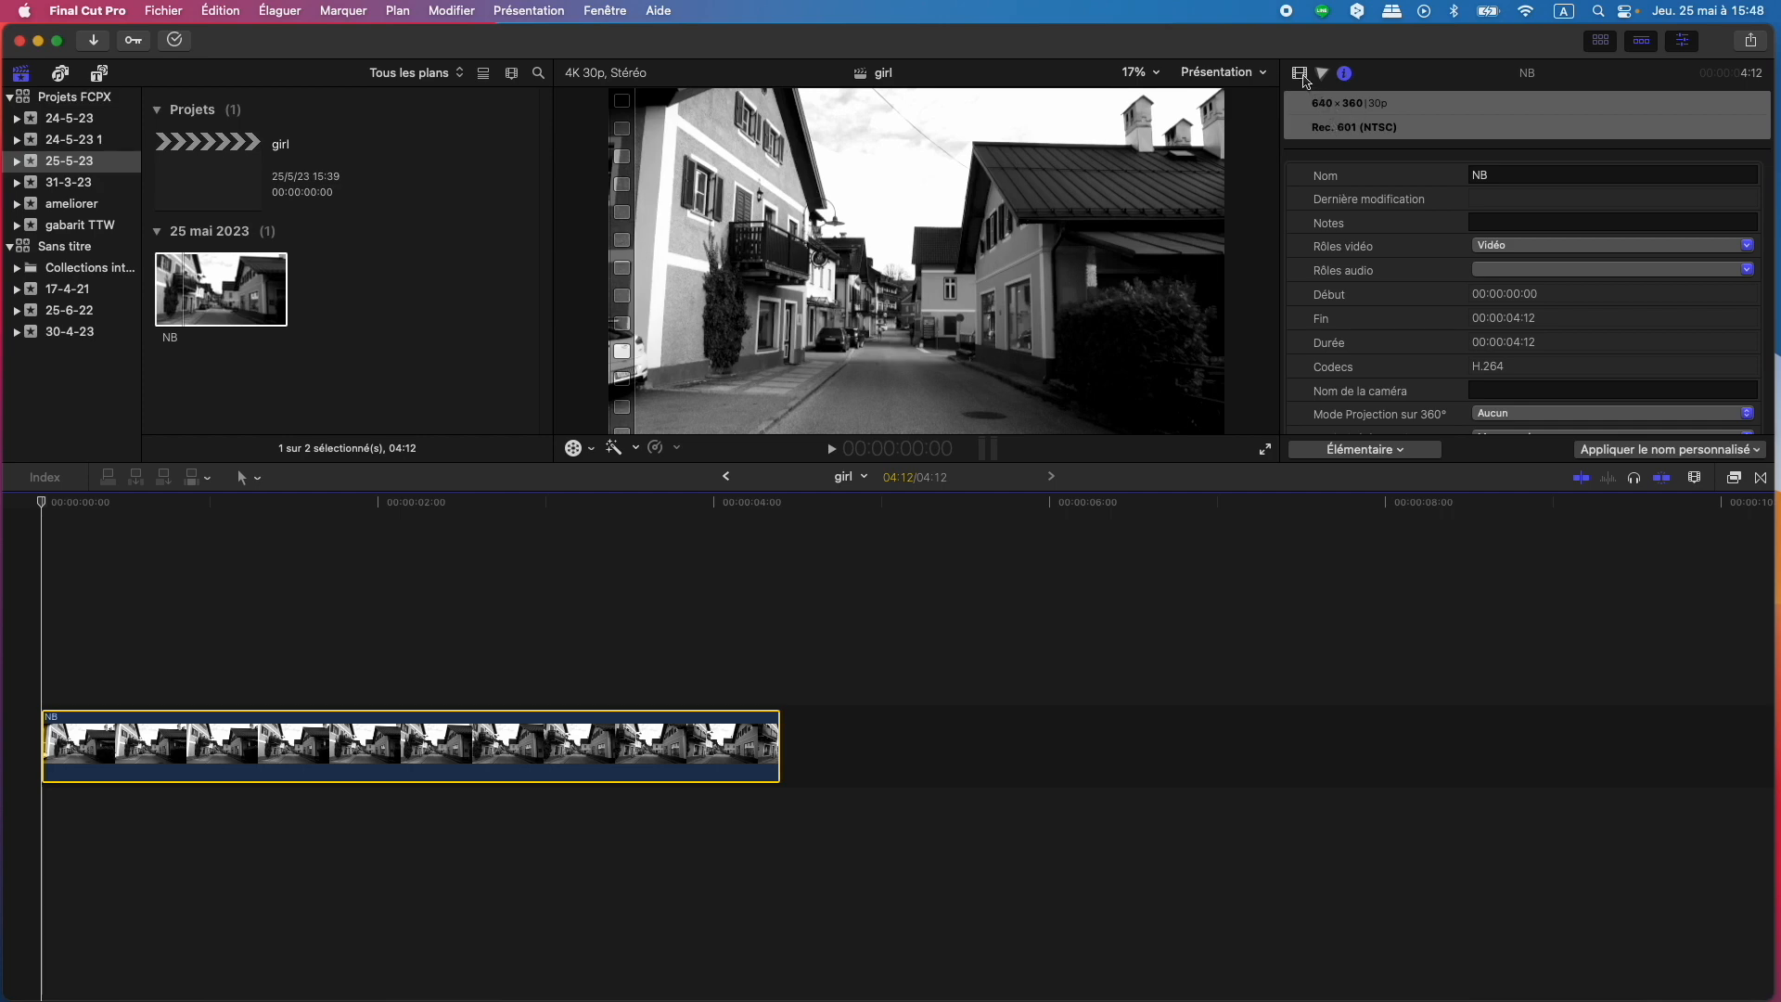
click(1301, 75)
click(41, 504)
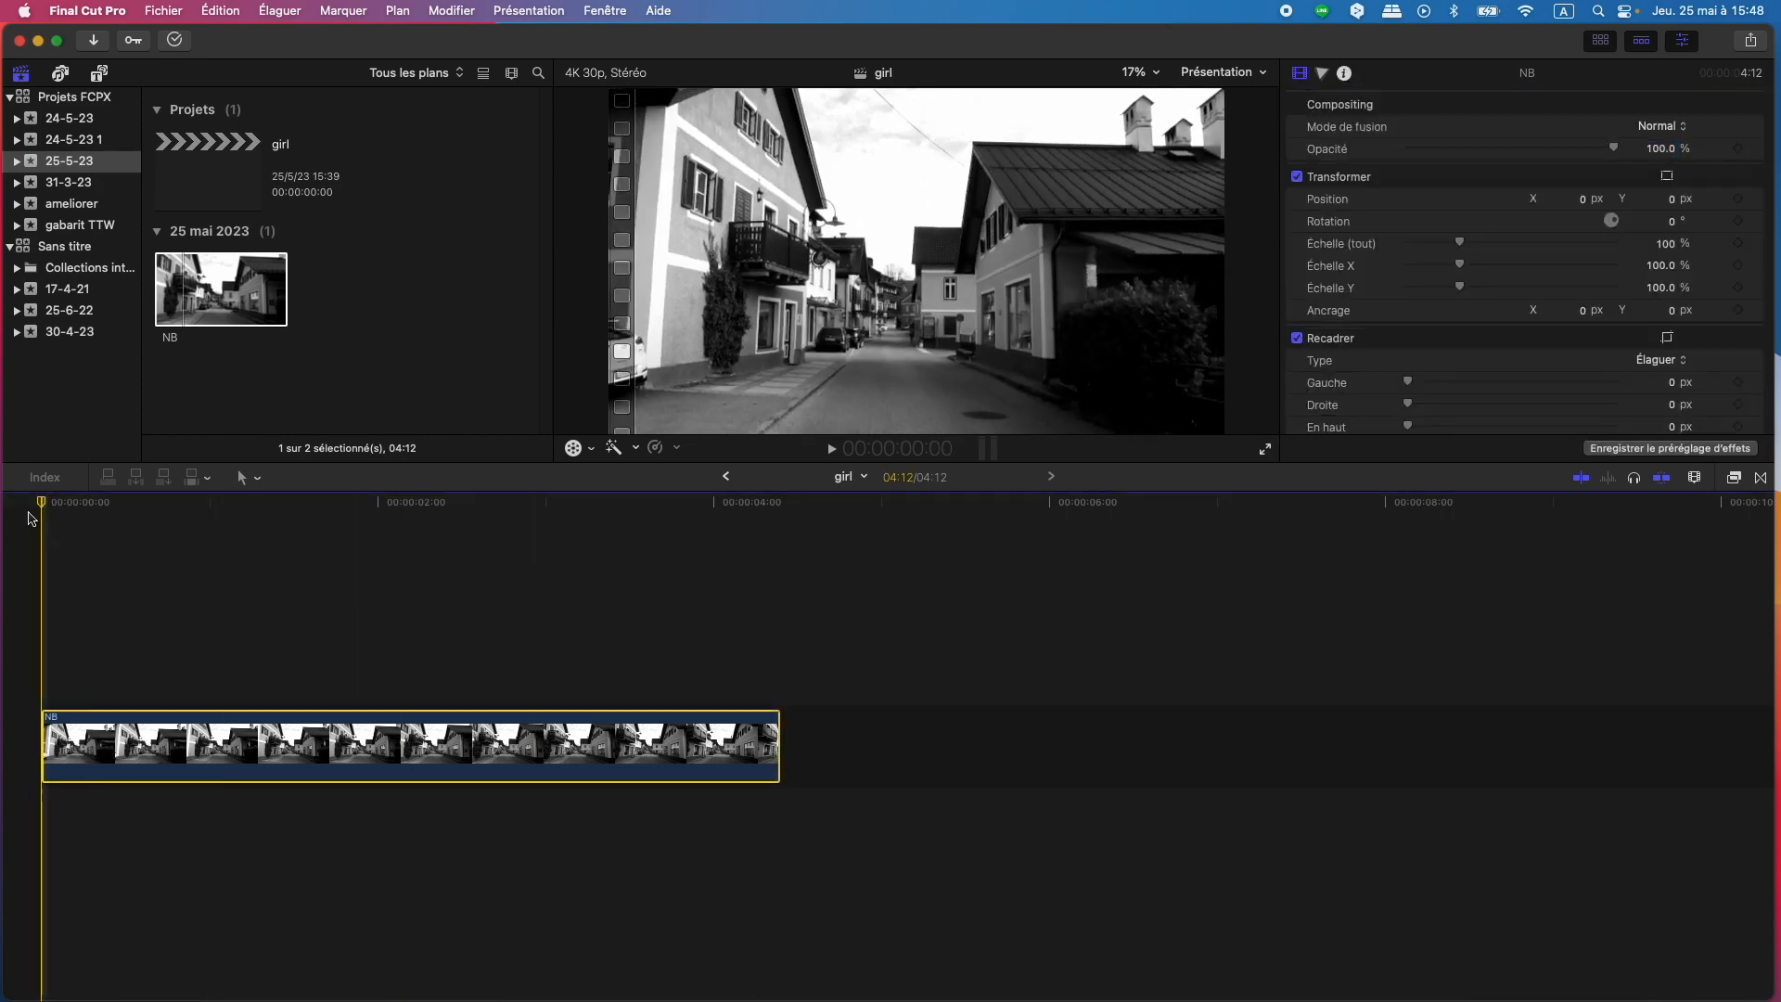
drag(41, 504, 444, 569)
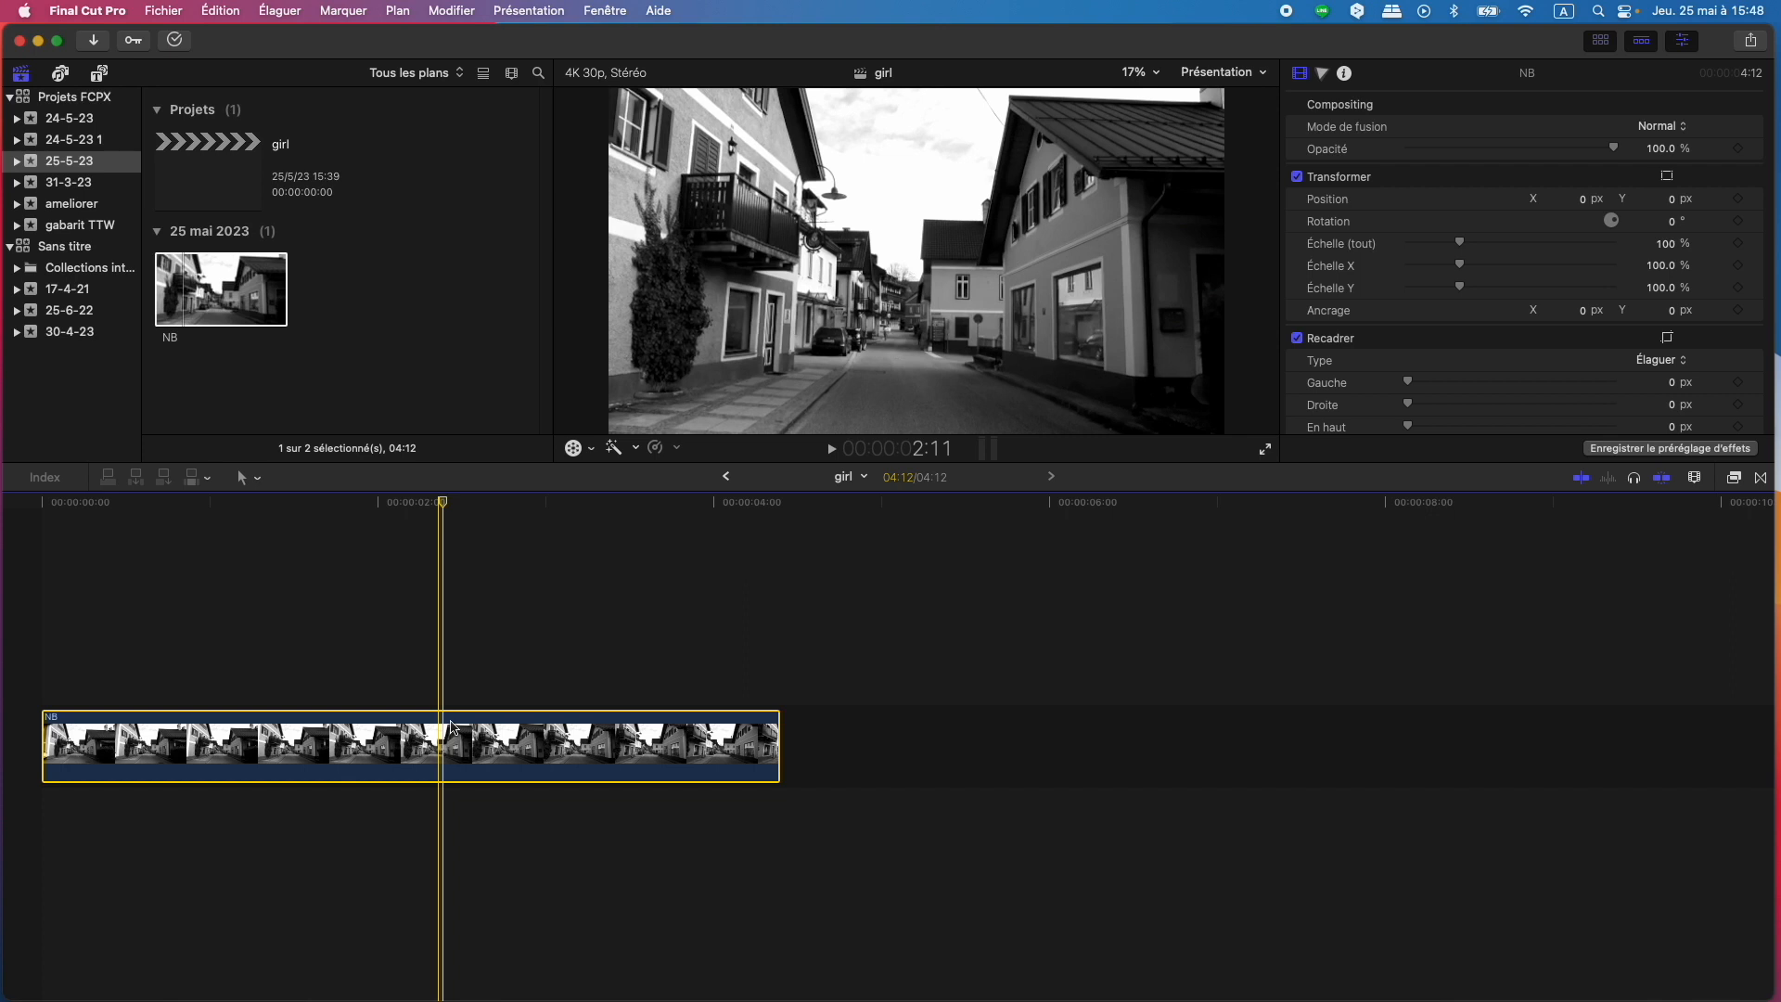
- Try tinting the NB clip with Master at about 74°, 51% and Ombres at about 165°, 42%, and reset the colour adjustments
click(1323, 74)
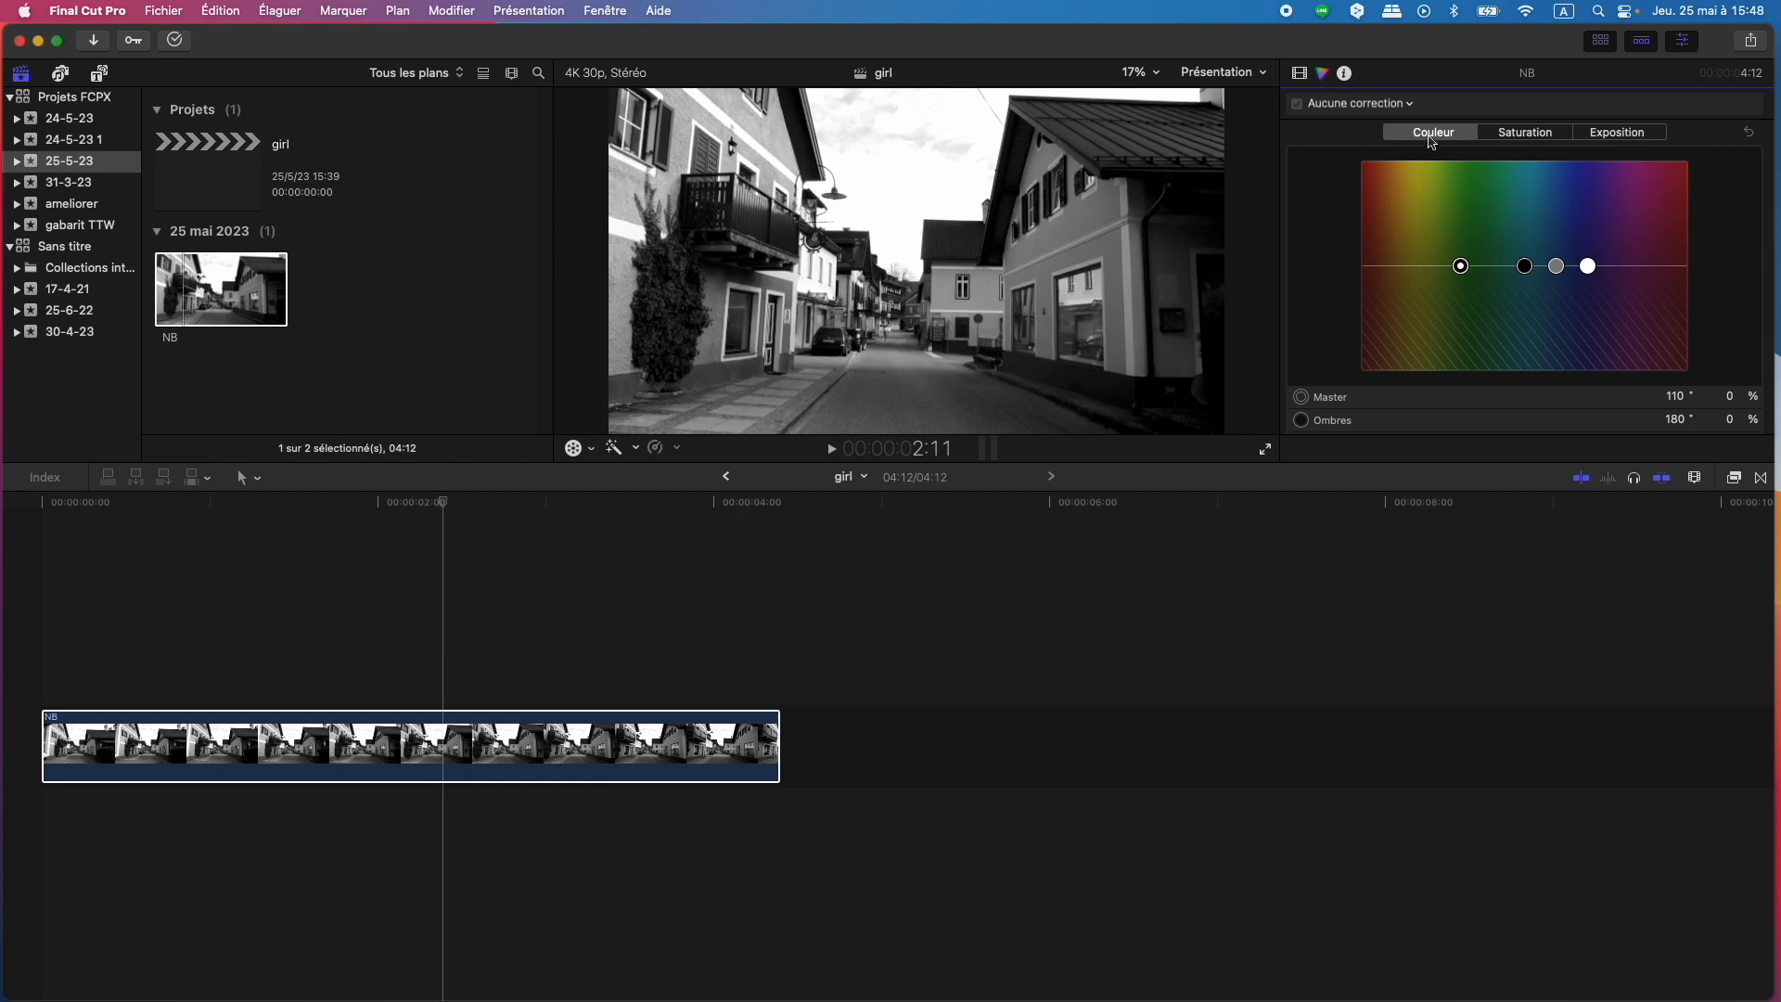
drag(1461, 269, 1428, 210)
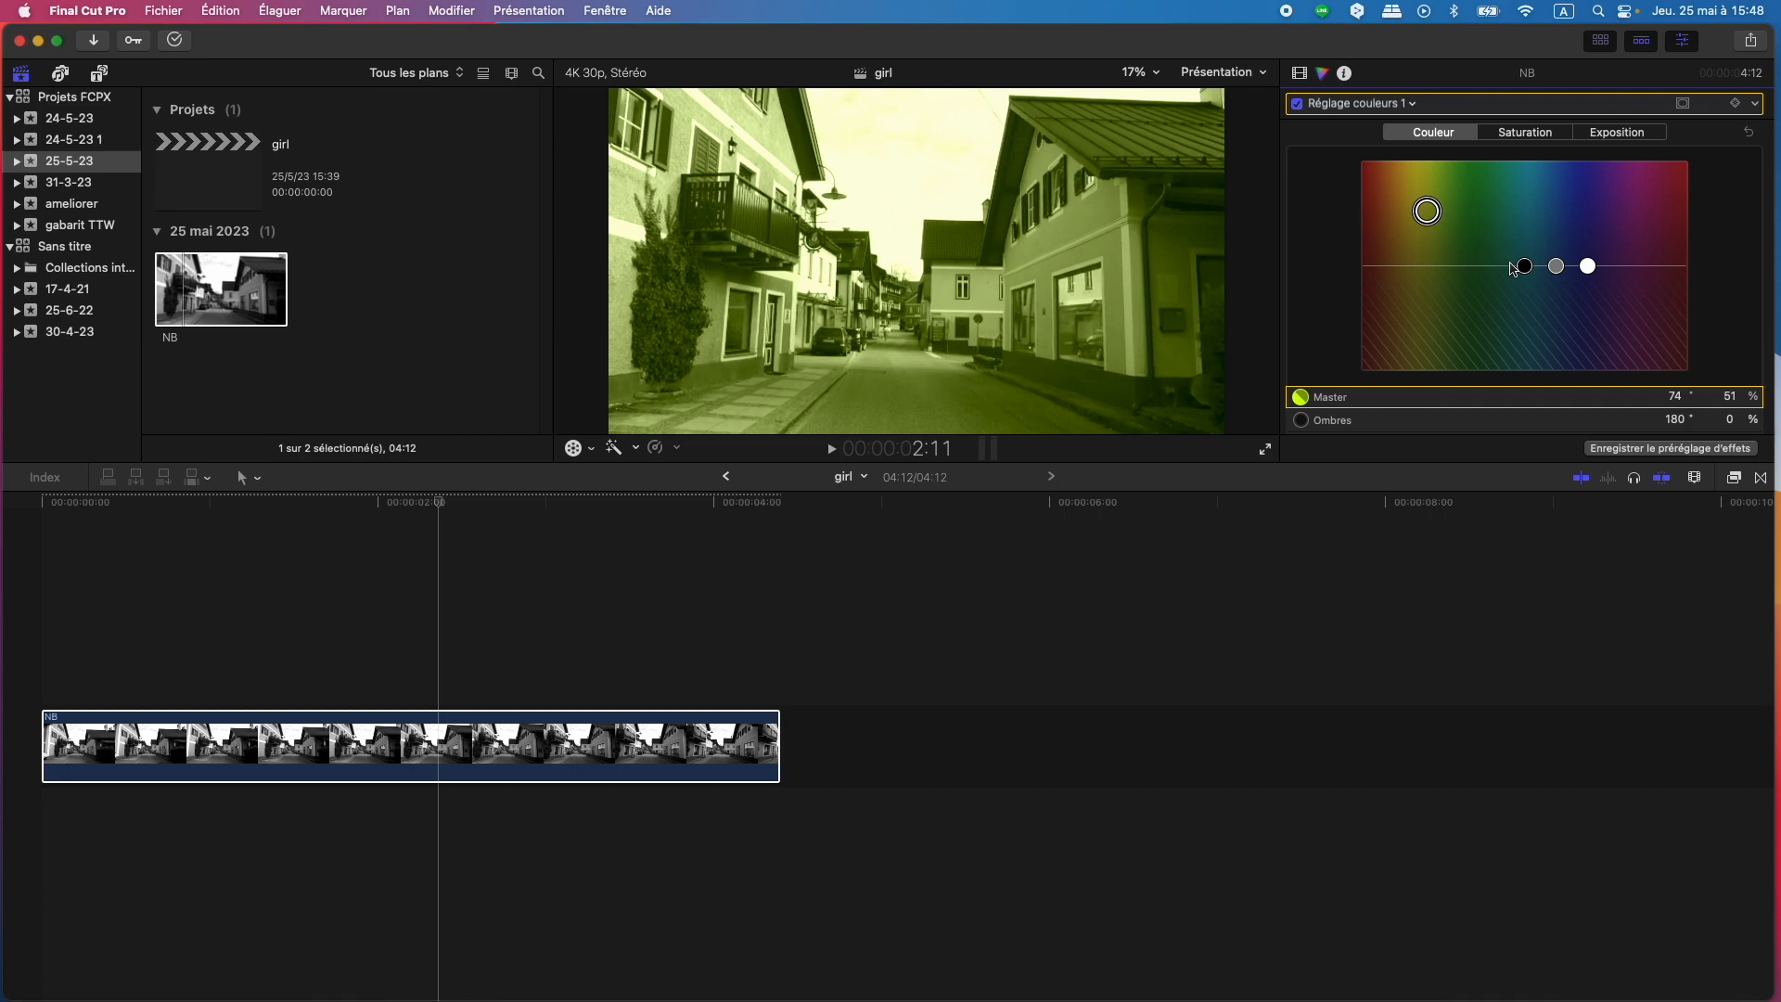
drag(1524, 266, 1595, 252)
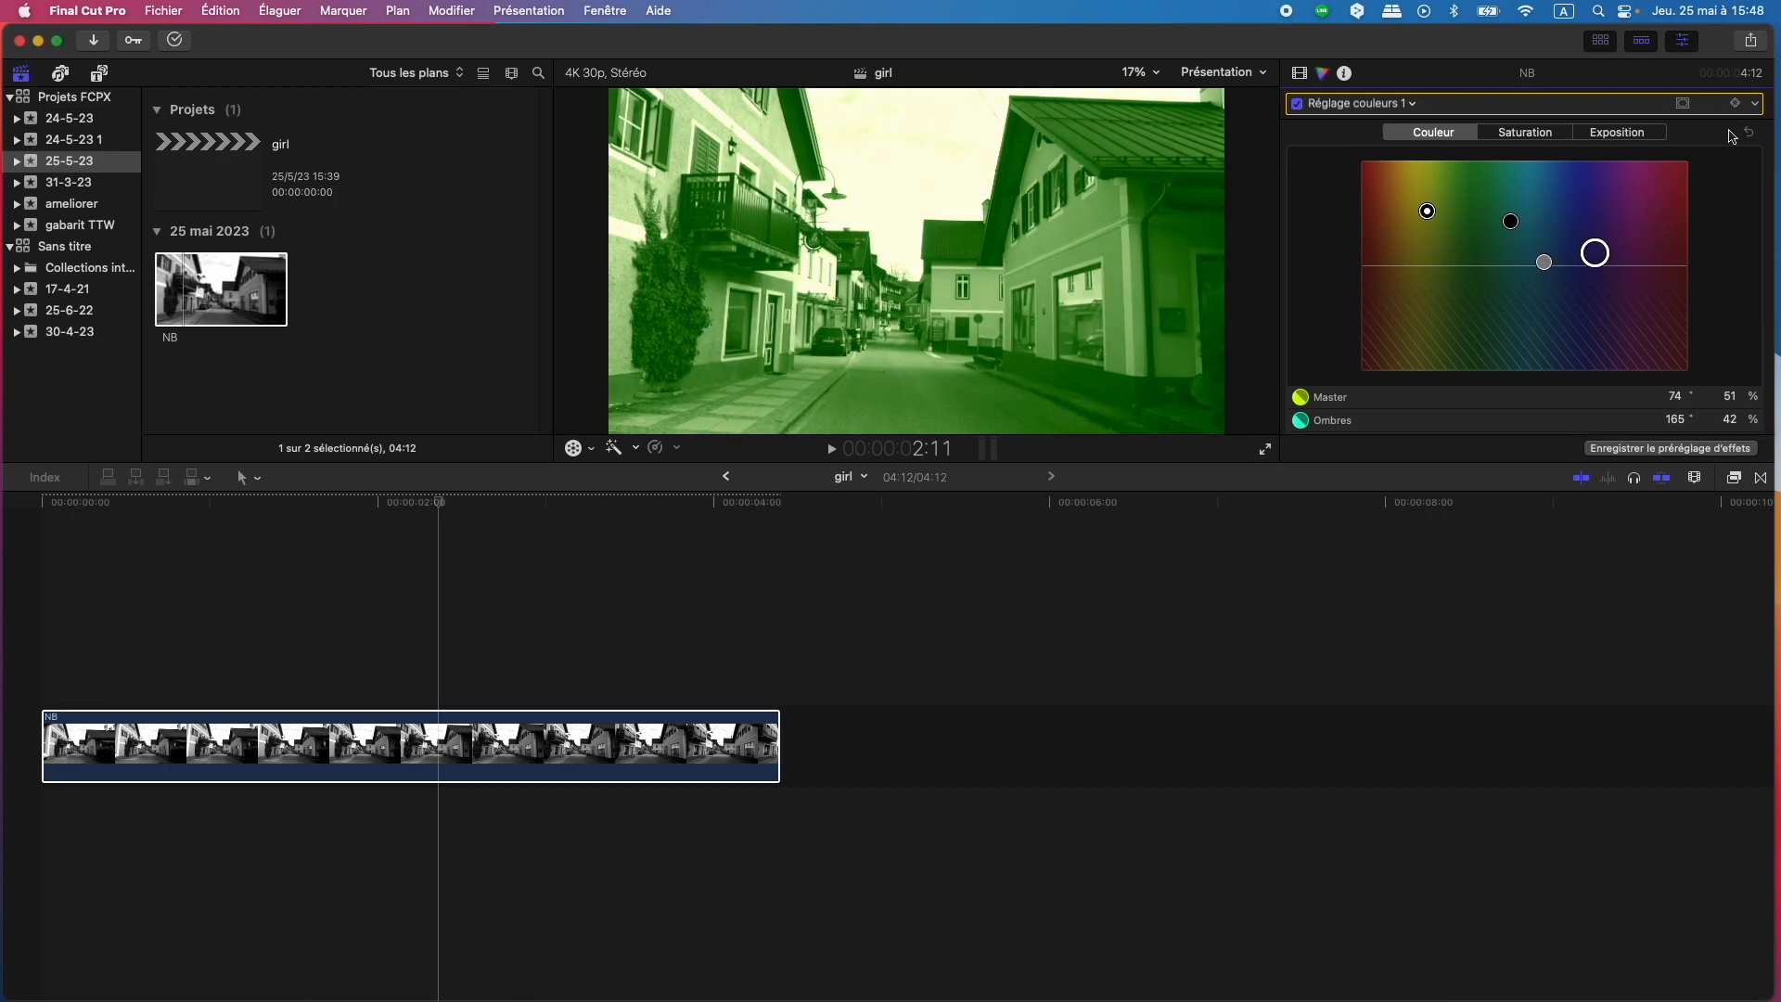
click(1748, 132)
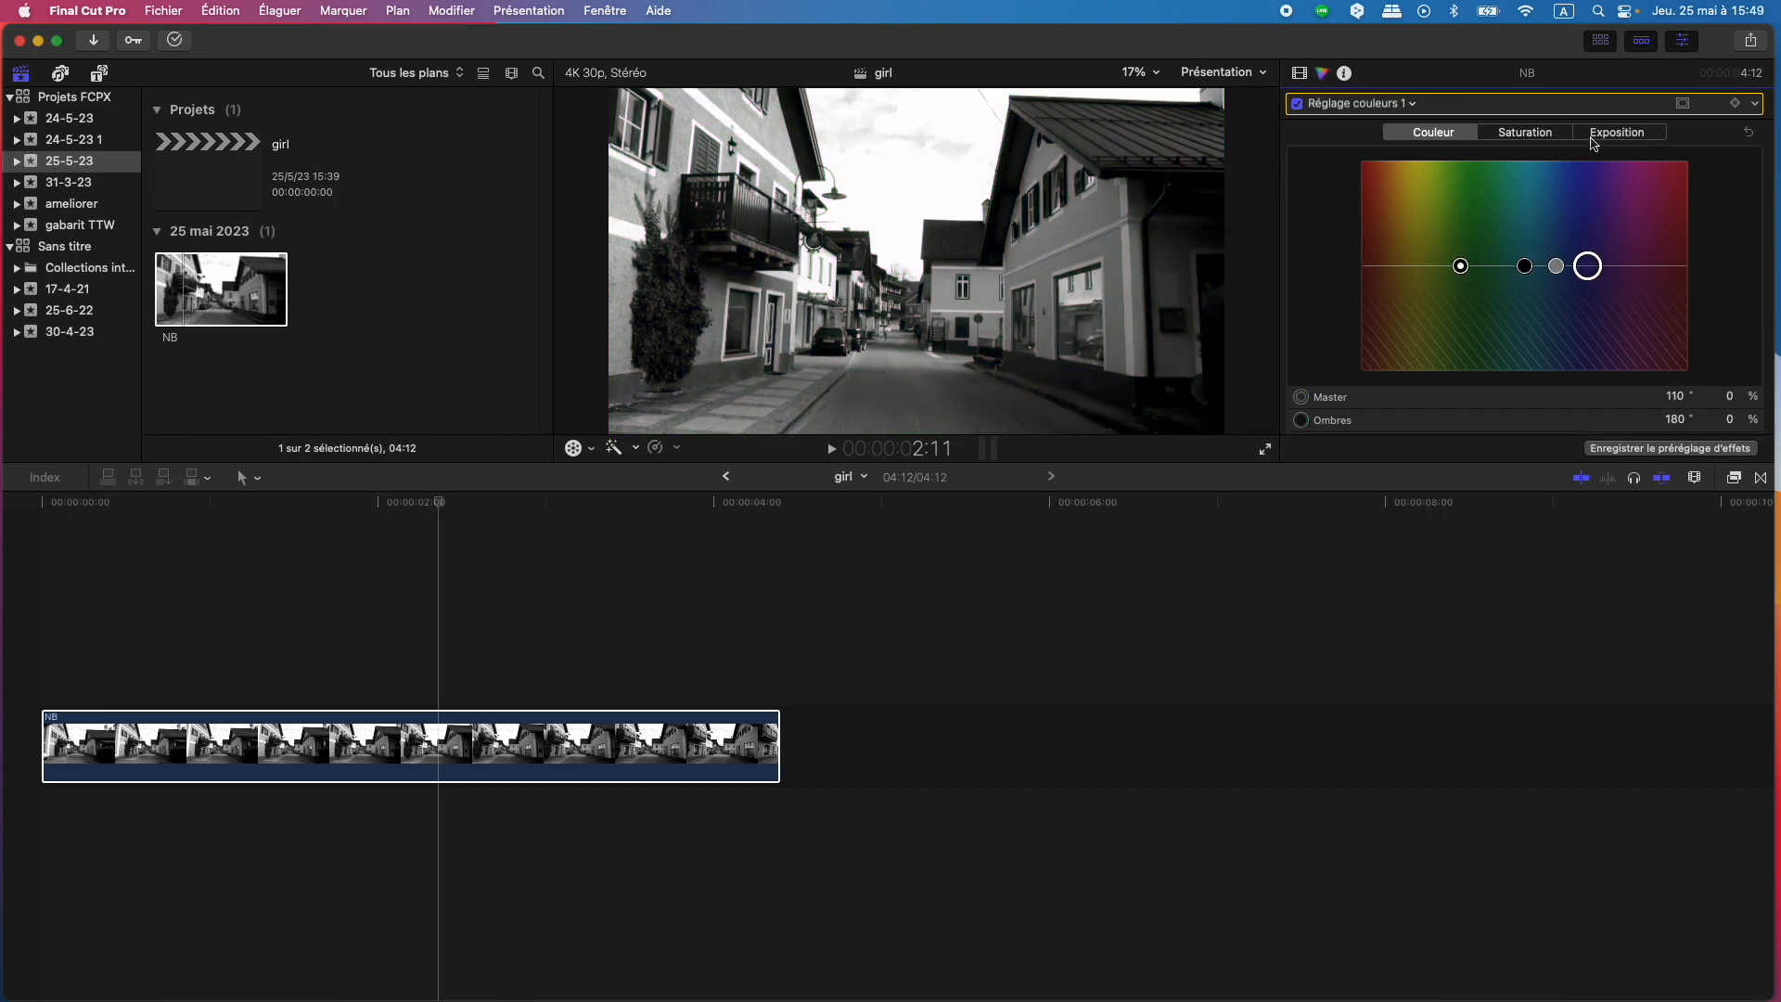
- Raise the highlights exposure of the NB clip in the colour correction
click(1600, 137)
drag(1657, 269, 1657, 229)
- Try raising the NB clip's shadow saturation to about 28% and reset the saturation adjustments
click(1509, 136)
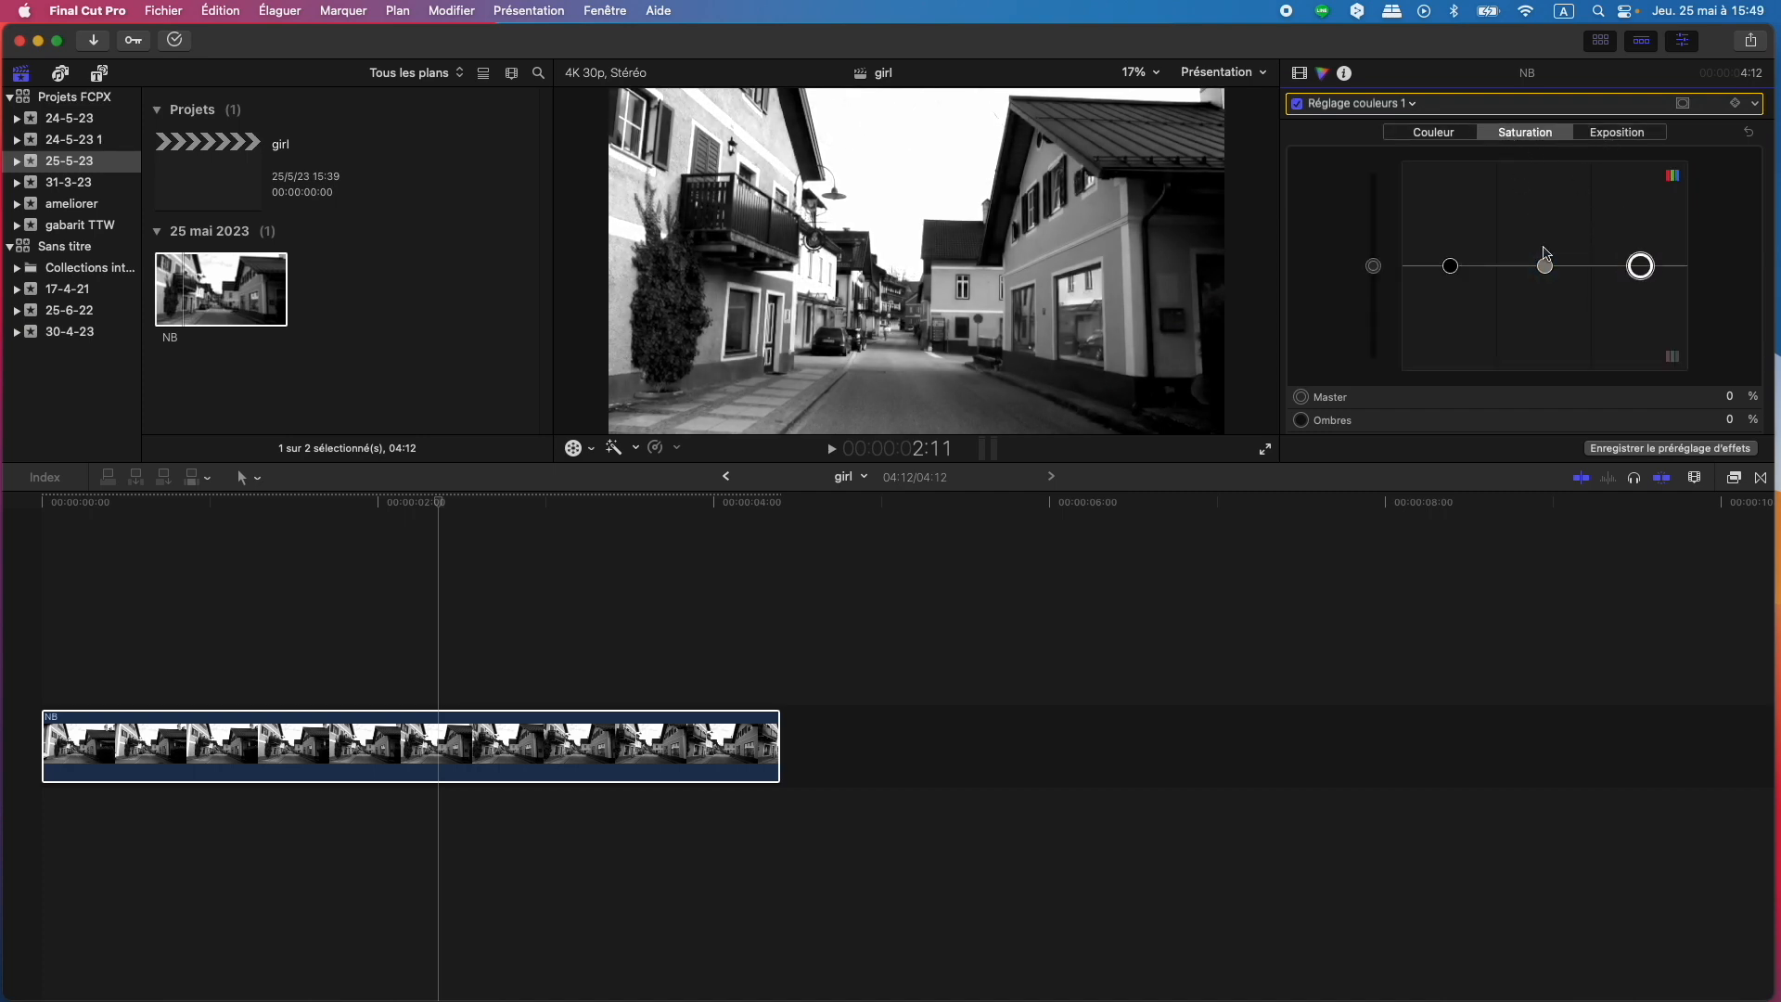
drag(1451, 266, 1451, 235)
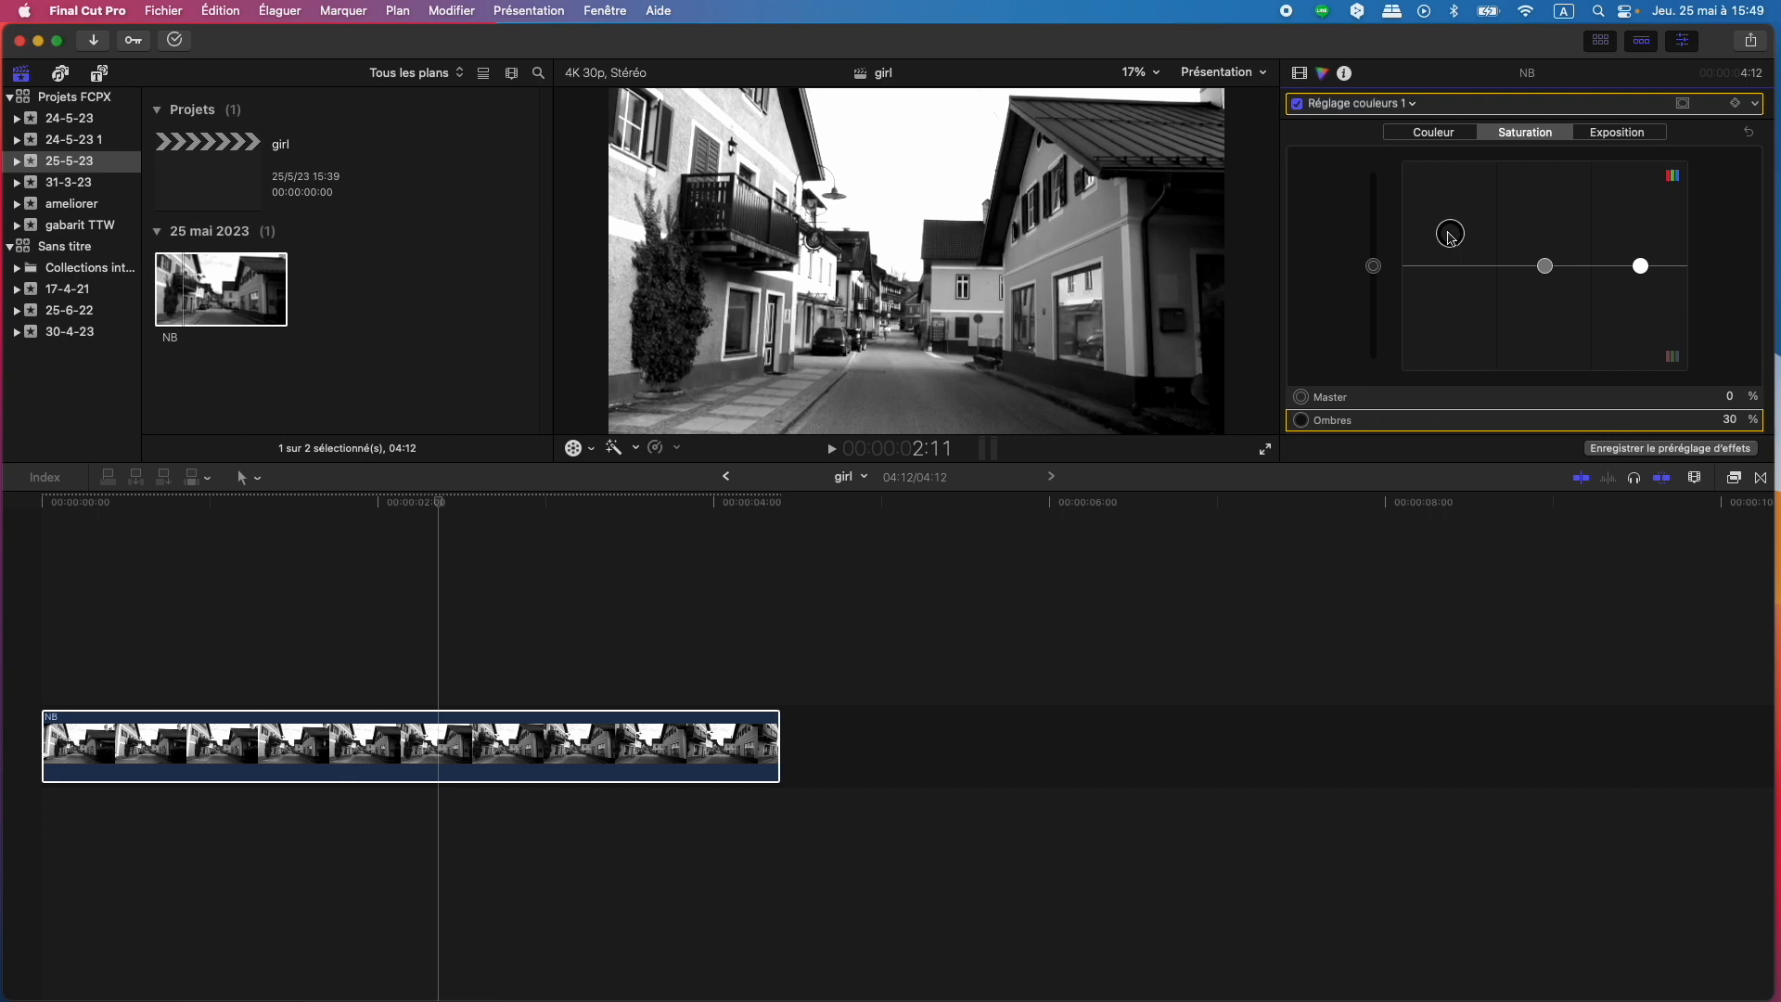
click(1545, 268)
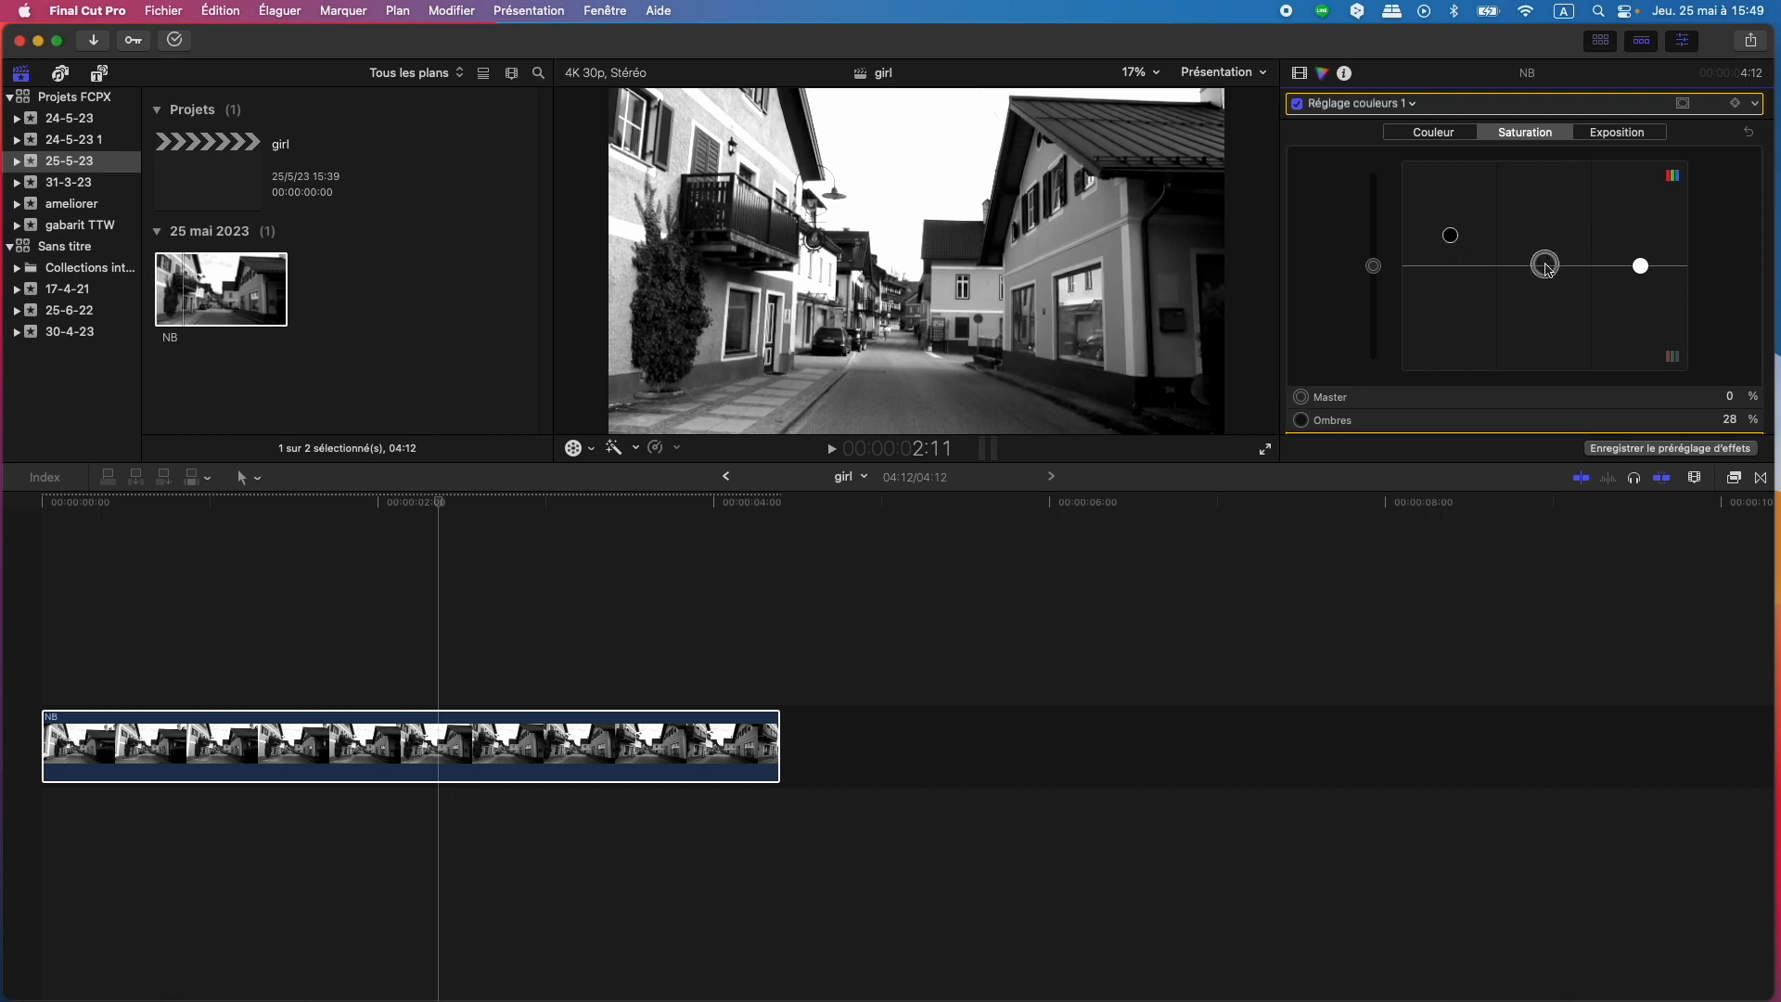
click(1748, 135)
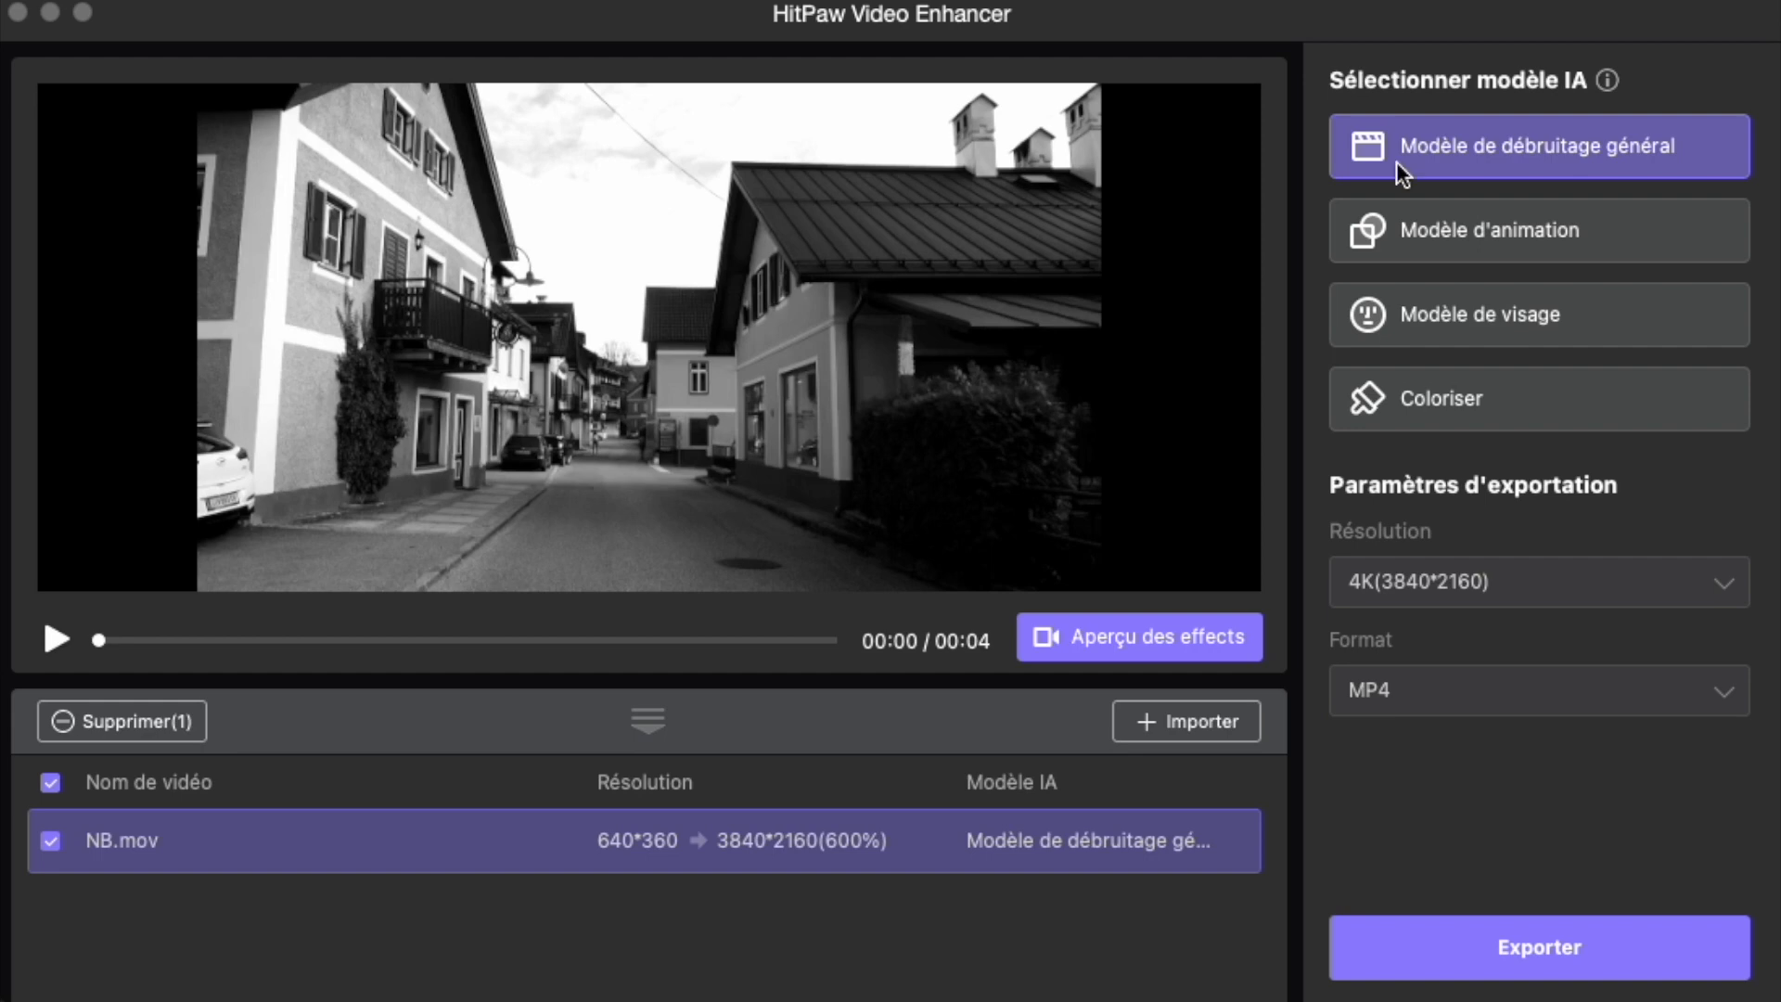
- Switch to HitPaw Video Enhancer, try the Coloriser model on NB.mov and return to Modèle de débruitage général
click(1422, 398)
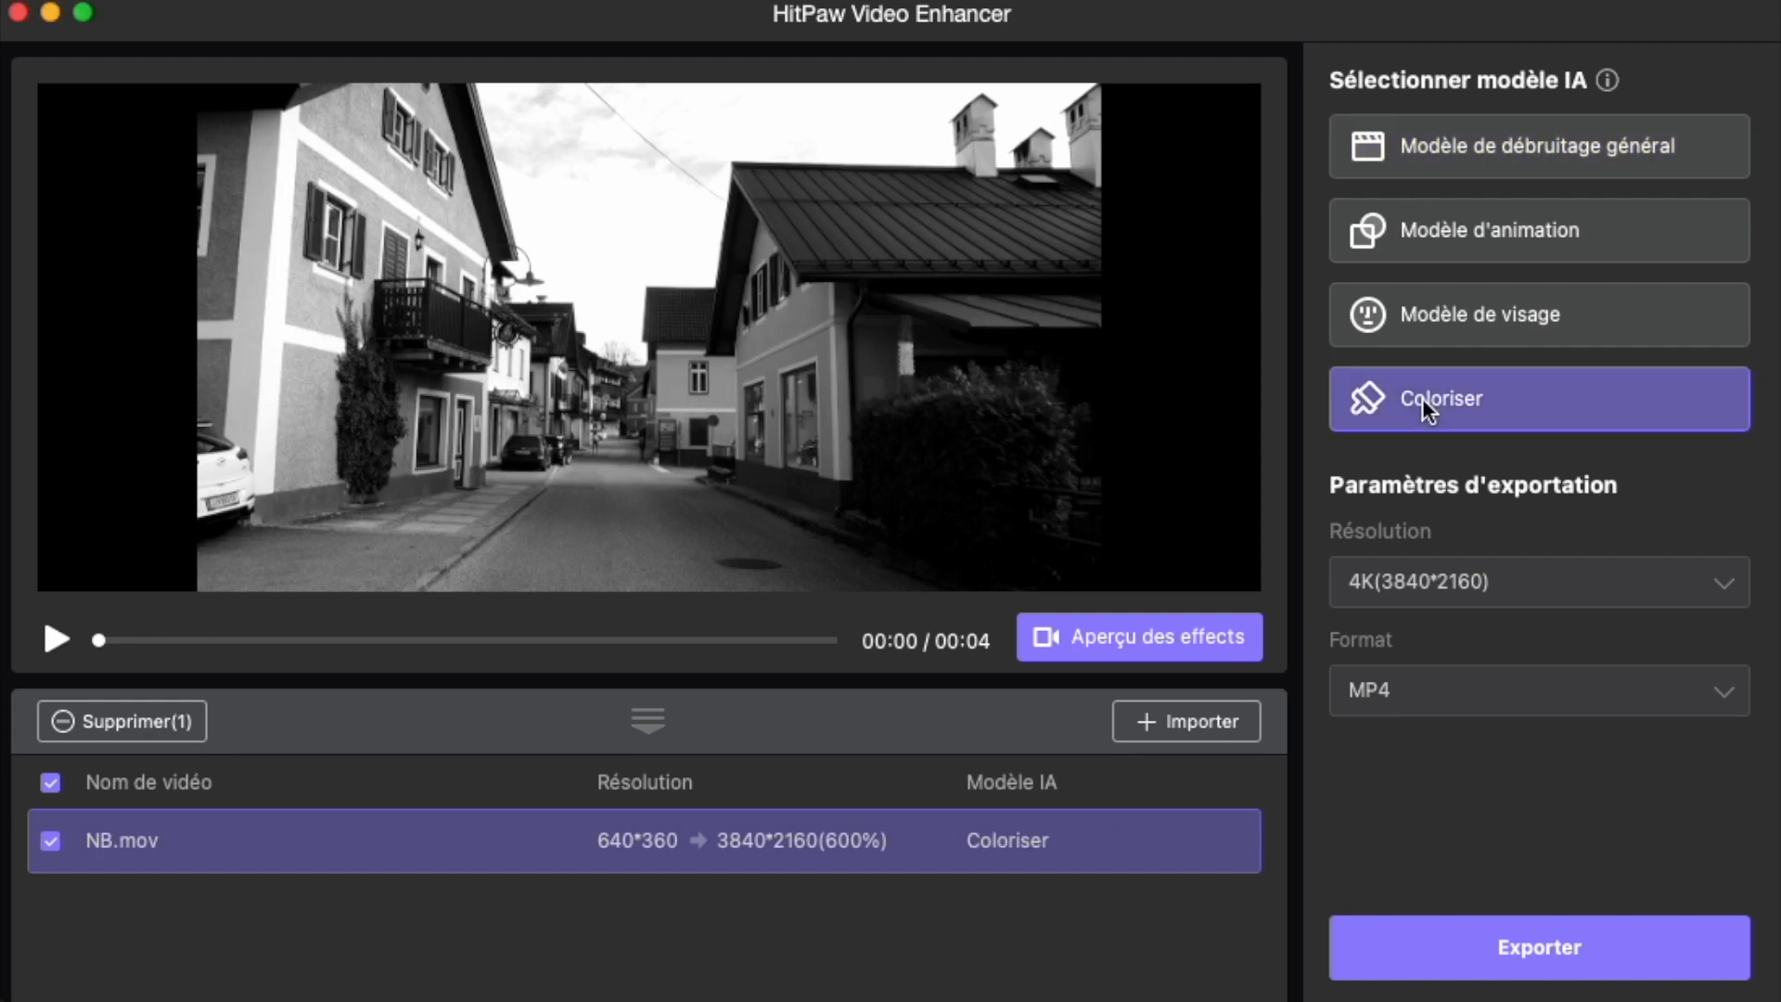
click(1467, 150)
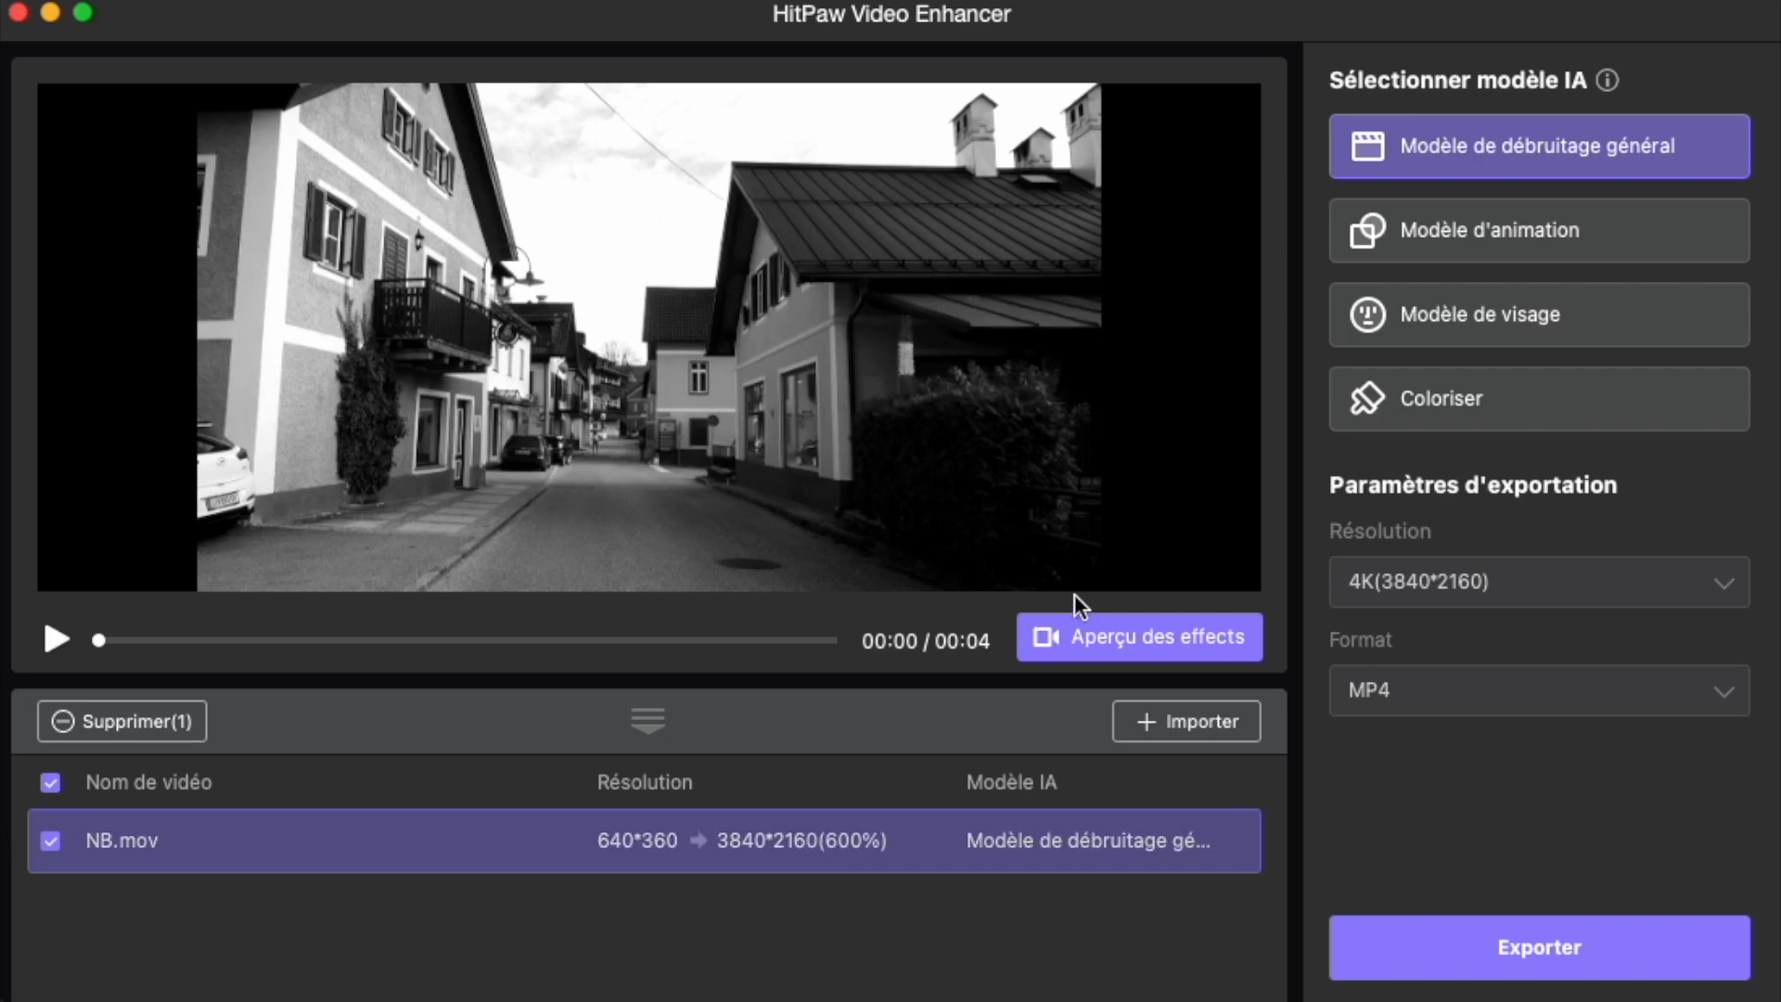
mouse_move(1583, 157)
- Preview the general denoising model on NB.mov, compare the house and balcony details with the original, and exit the preview
click(1117, 636)
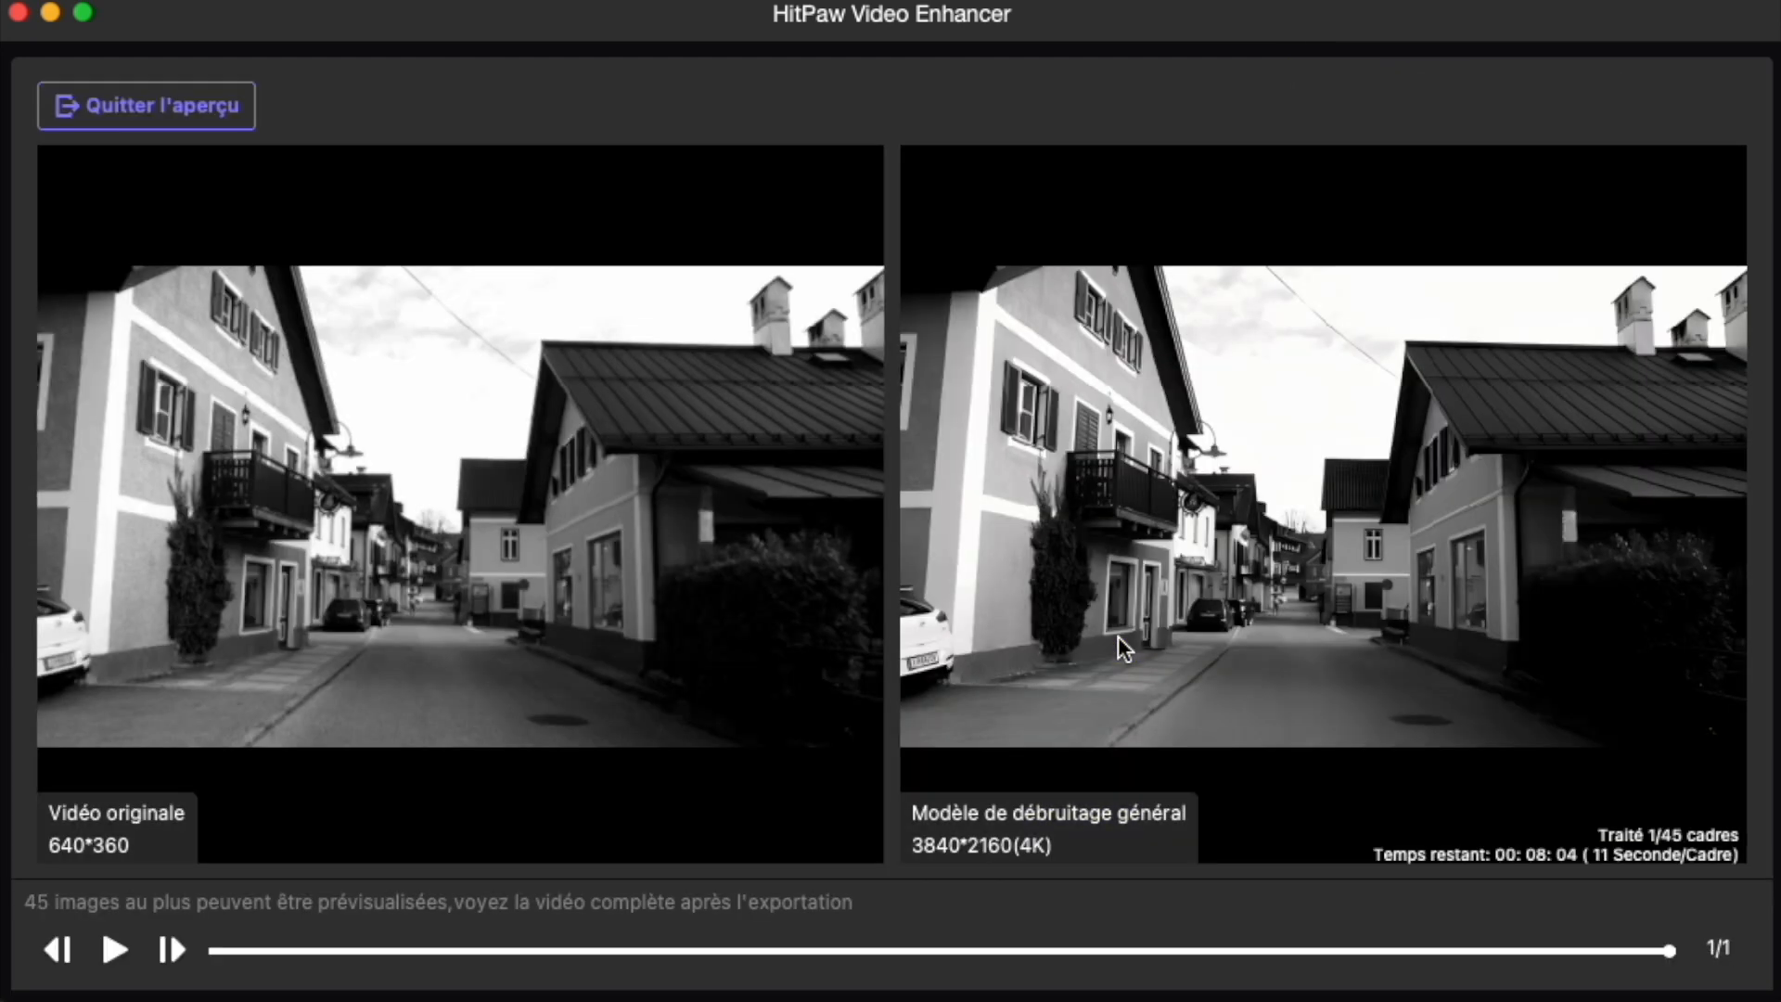
scroll(719, 618, up, 5)
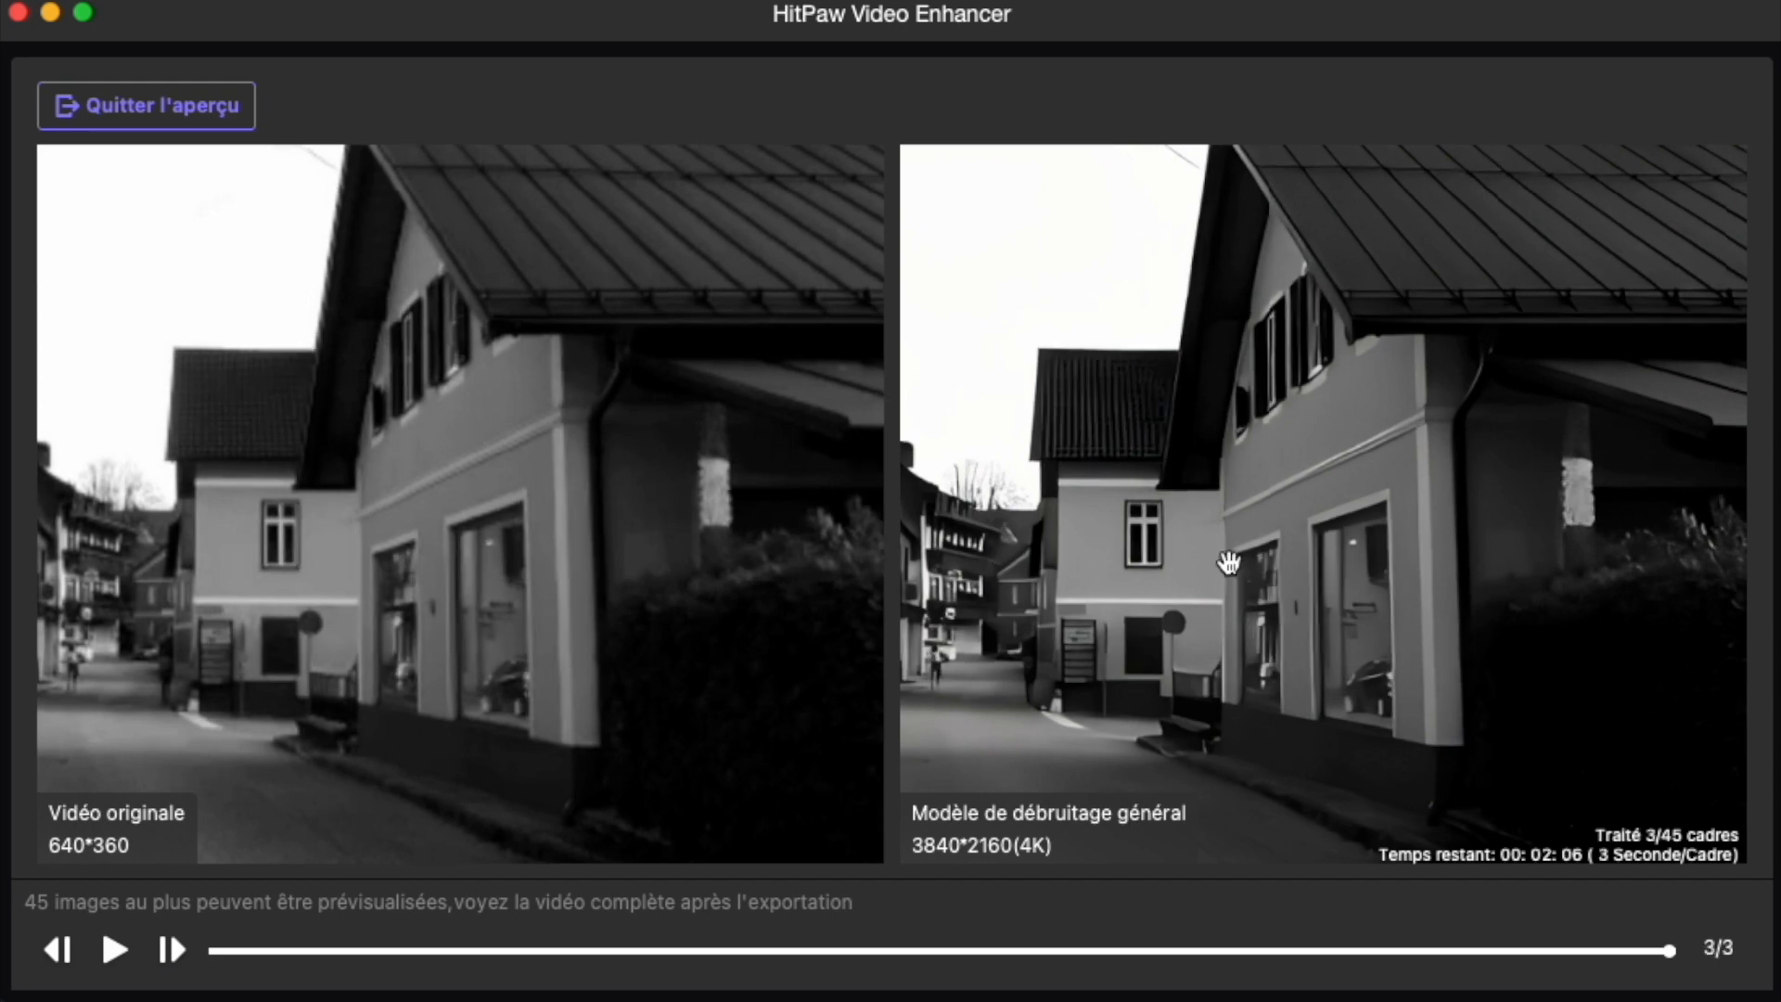
drag(660, 565, 1448, 599)
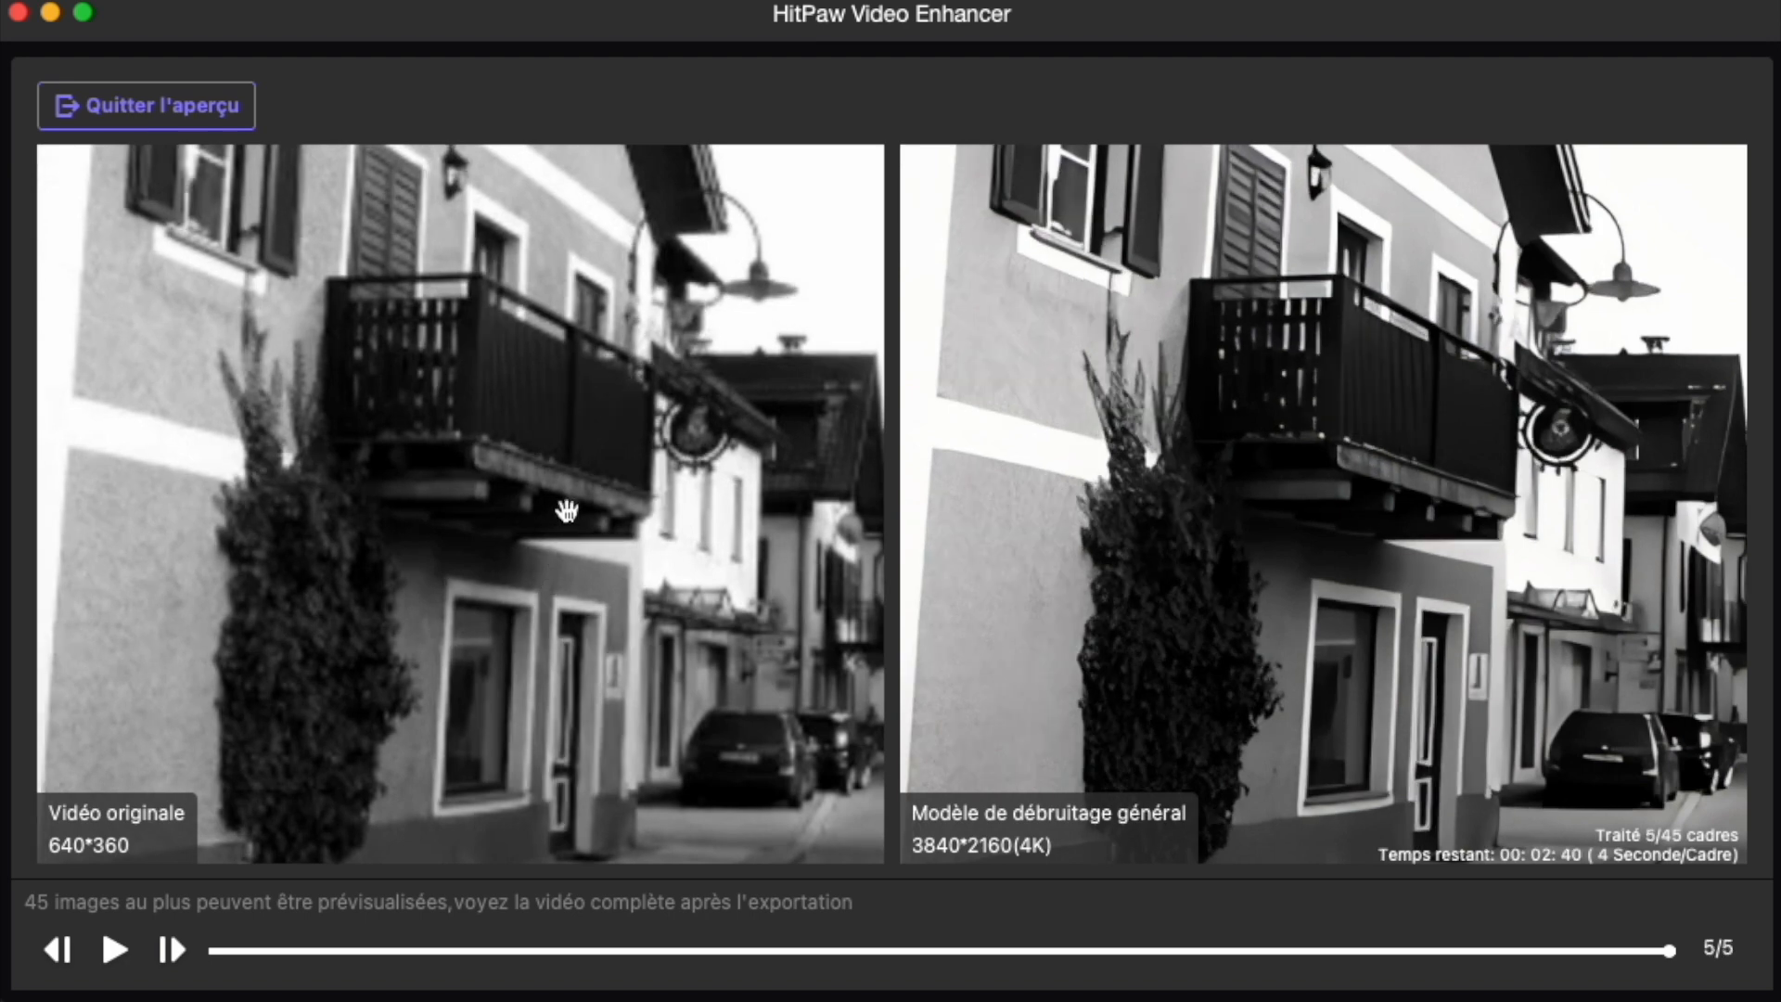
click(182, 115)
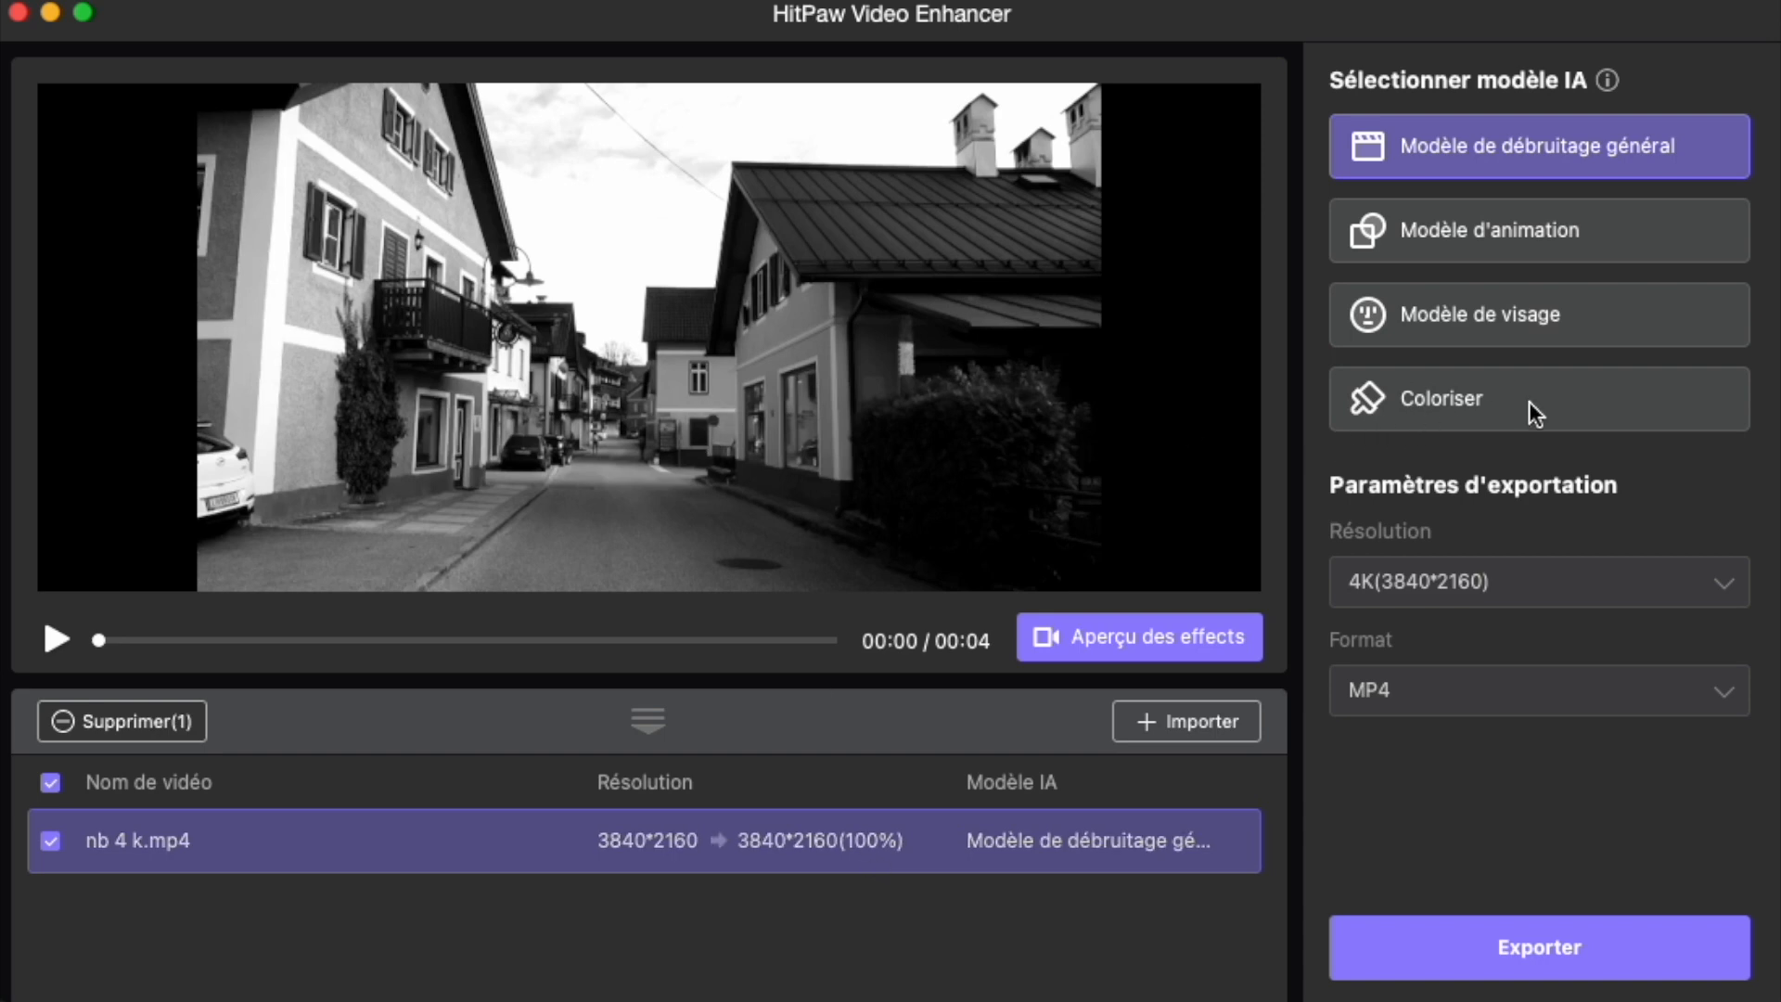
- Assign the Coloriser AI model to nb 4 k.mp4
mouse_move(1529, 400)
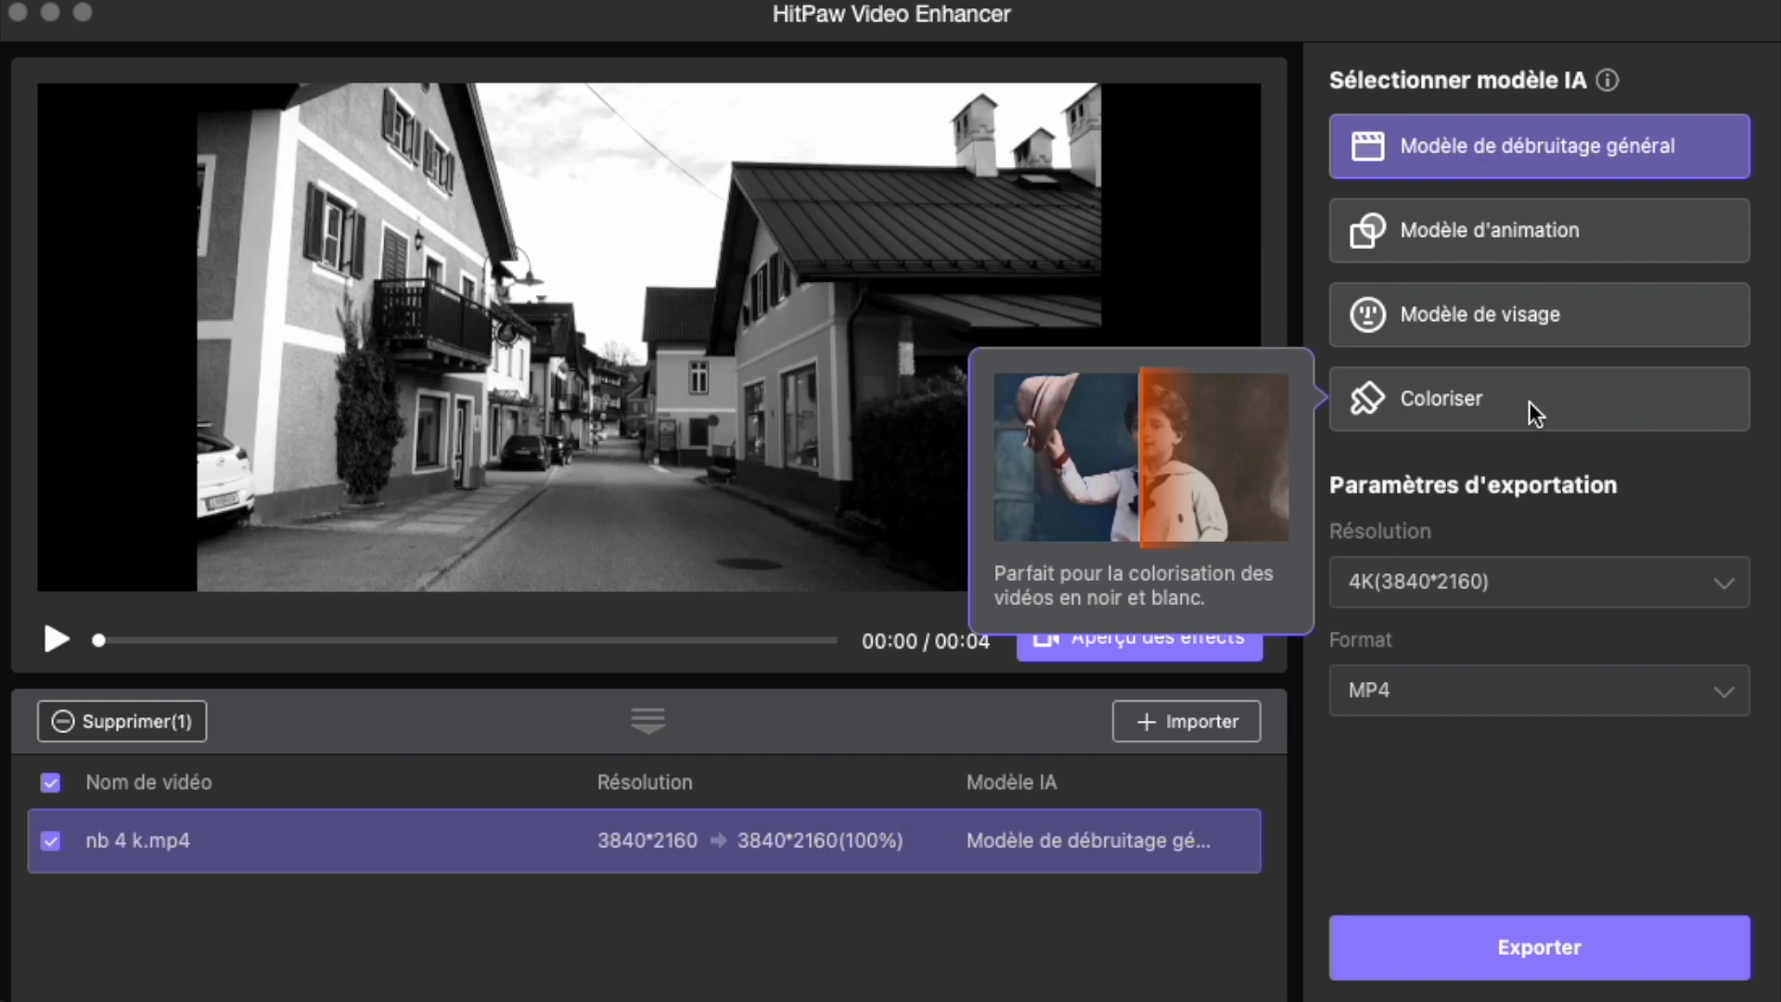
click(1426, 406)
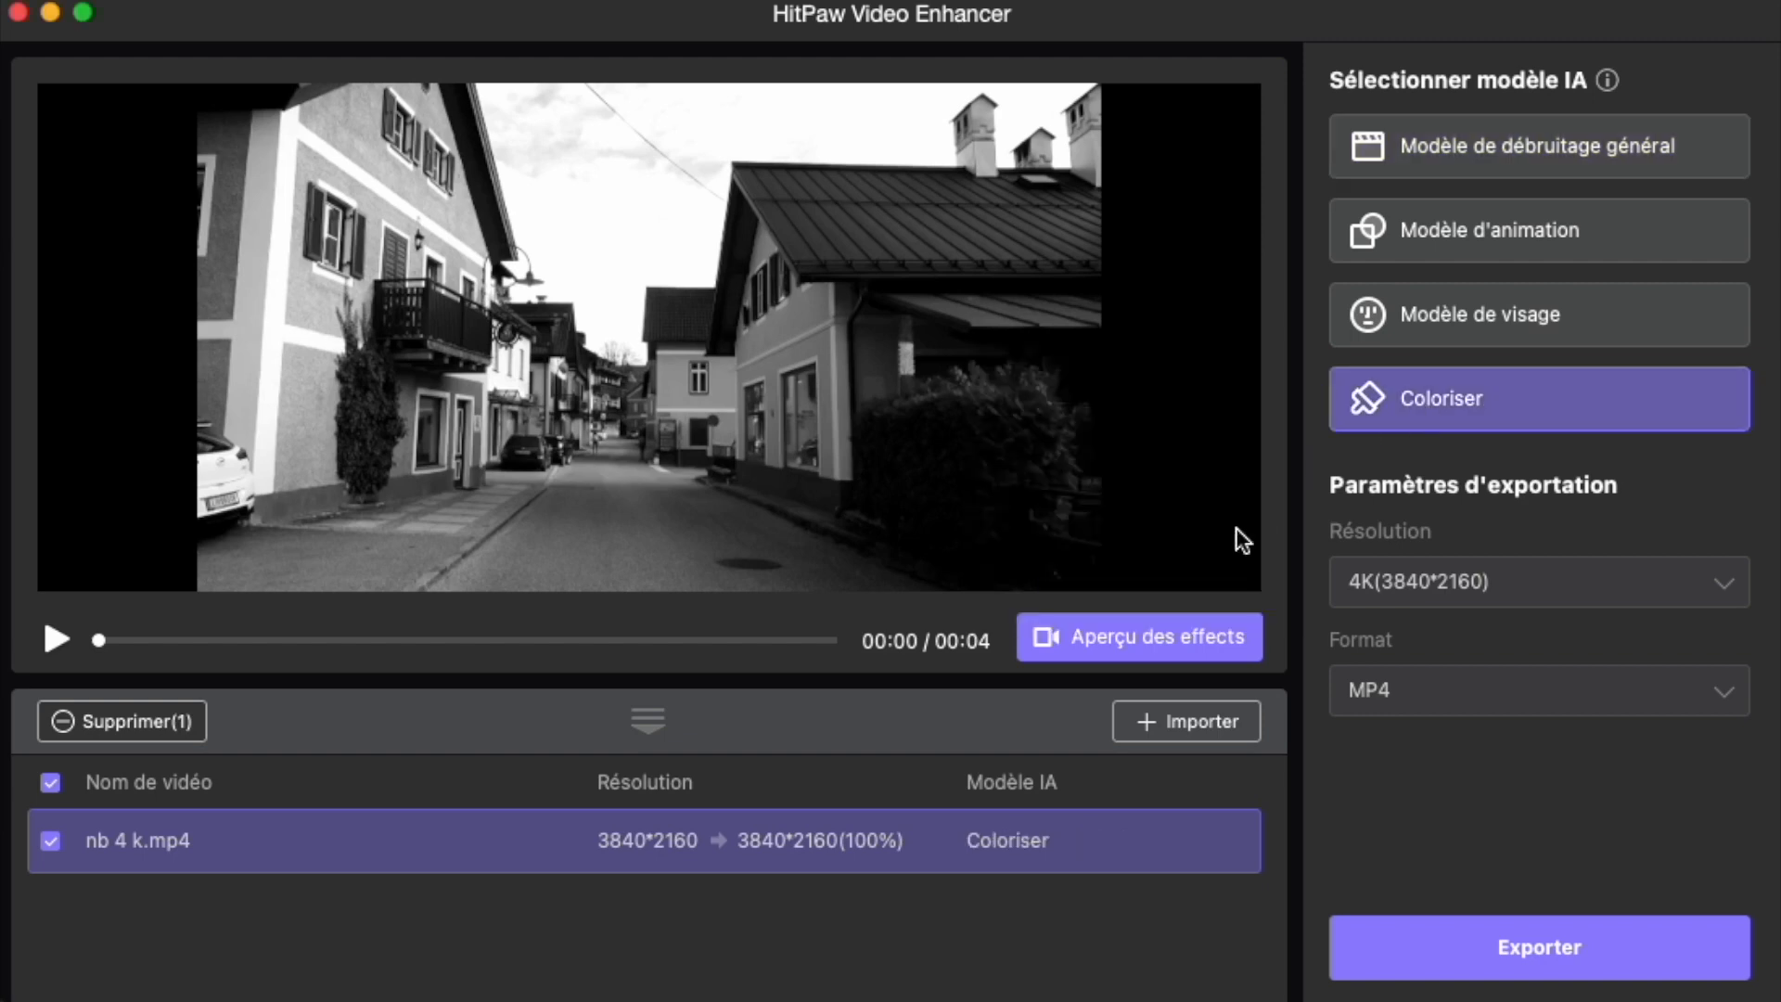
- Preview the Coloriser effect on nb 4 k.mp4, compare the colourised houses and street with the original up close, and exit the preview
click(1116, 634)
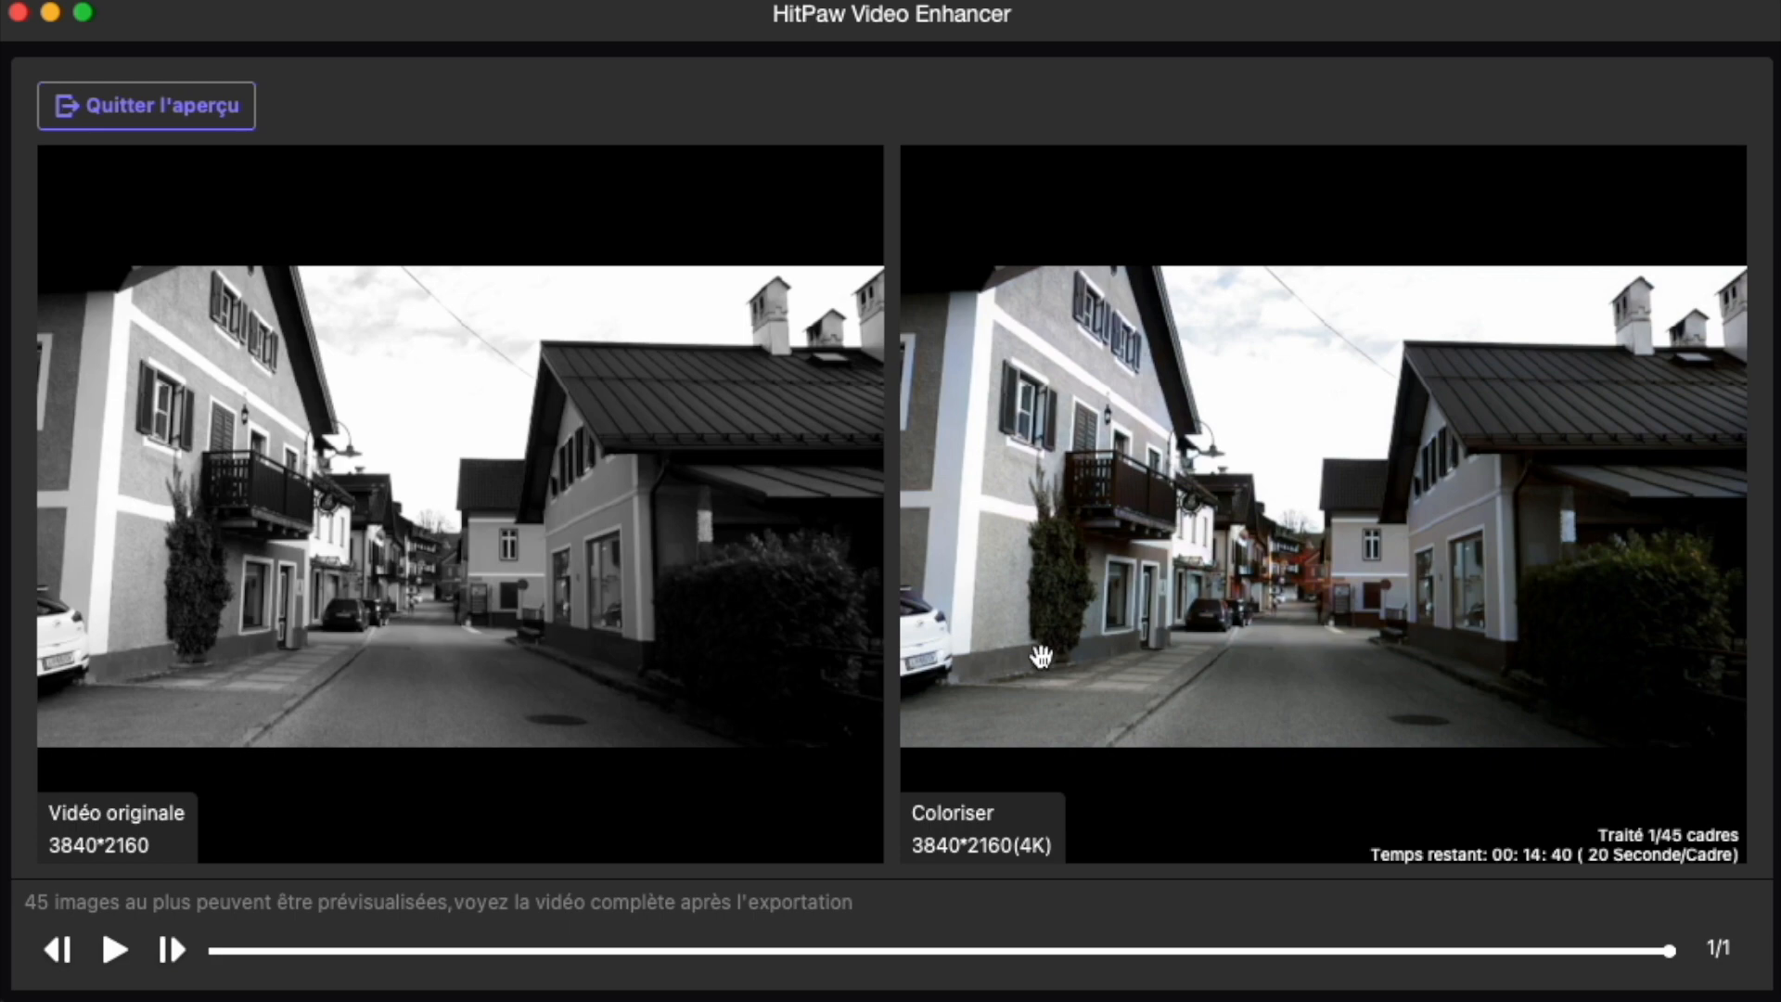
scroll(1067, 663, up, 5)
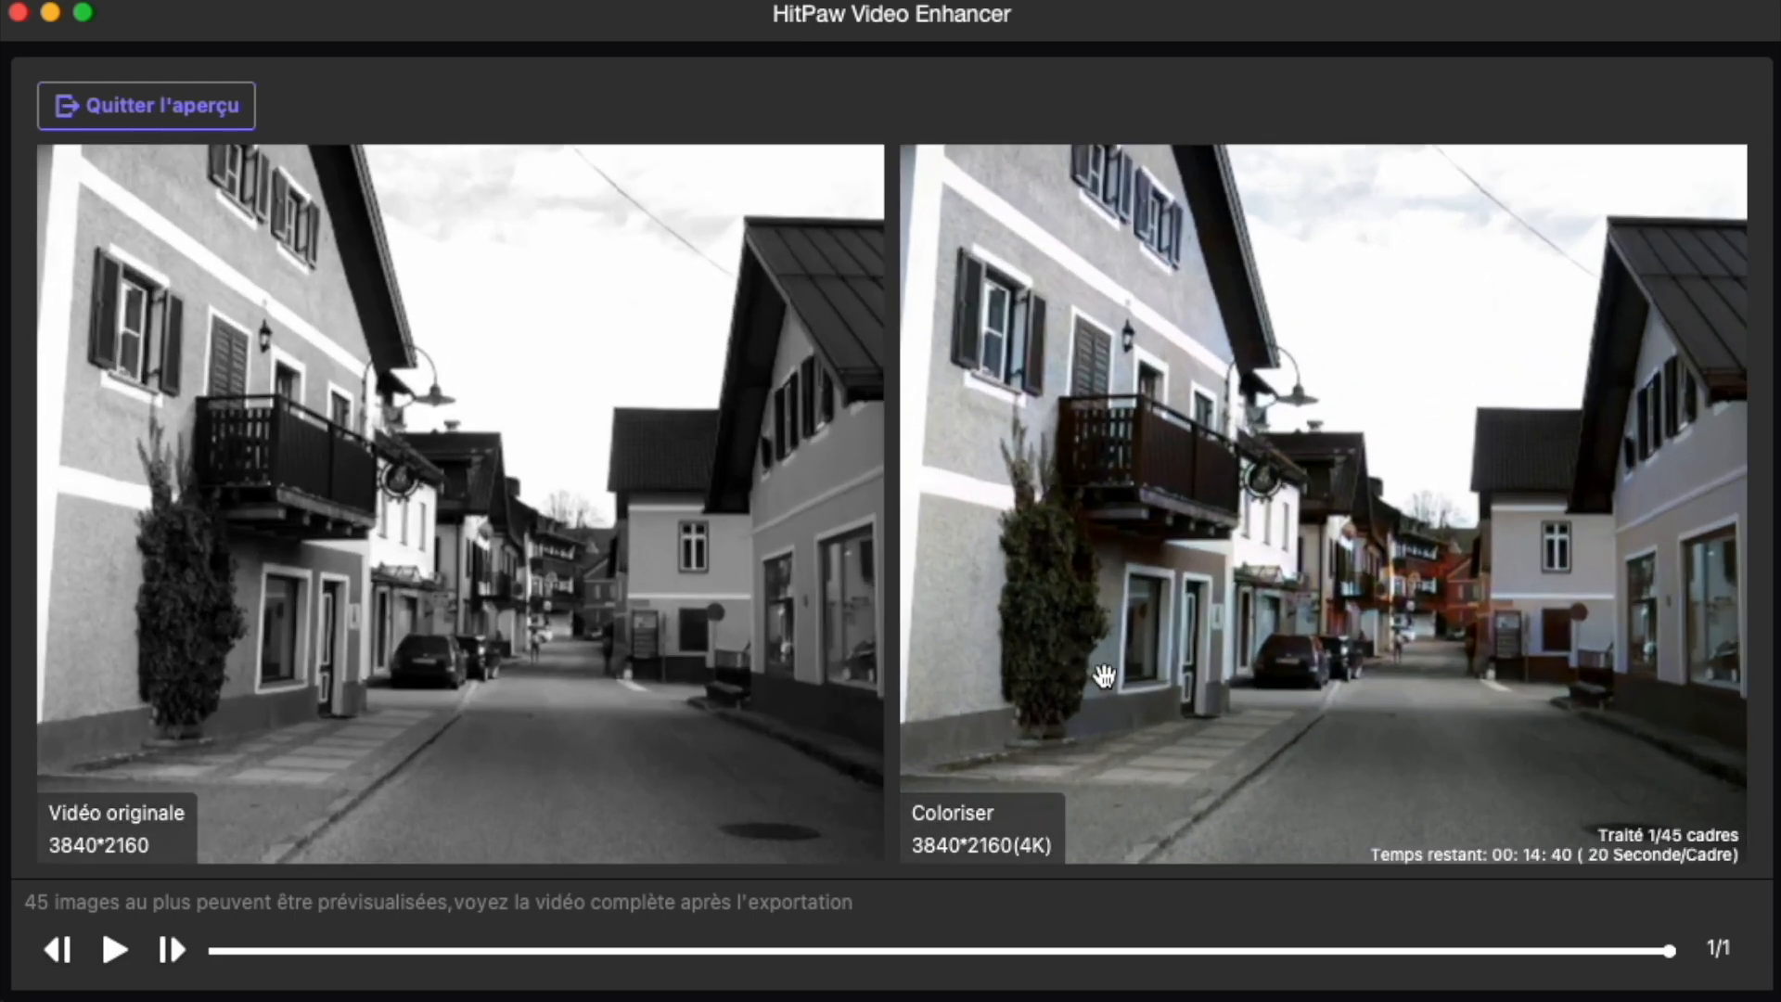
drag(1372, 596, 1164, 543)
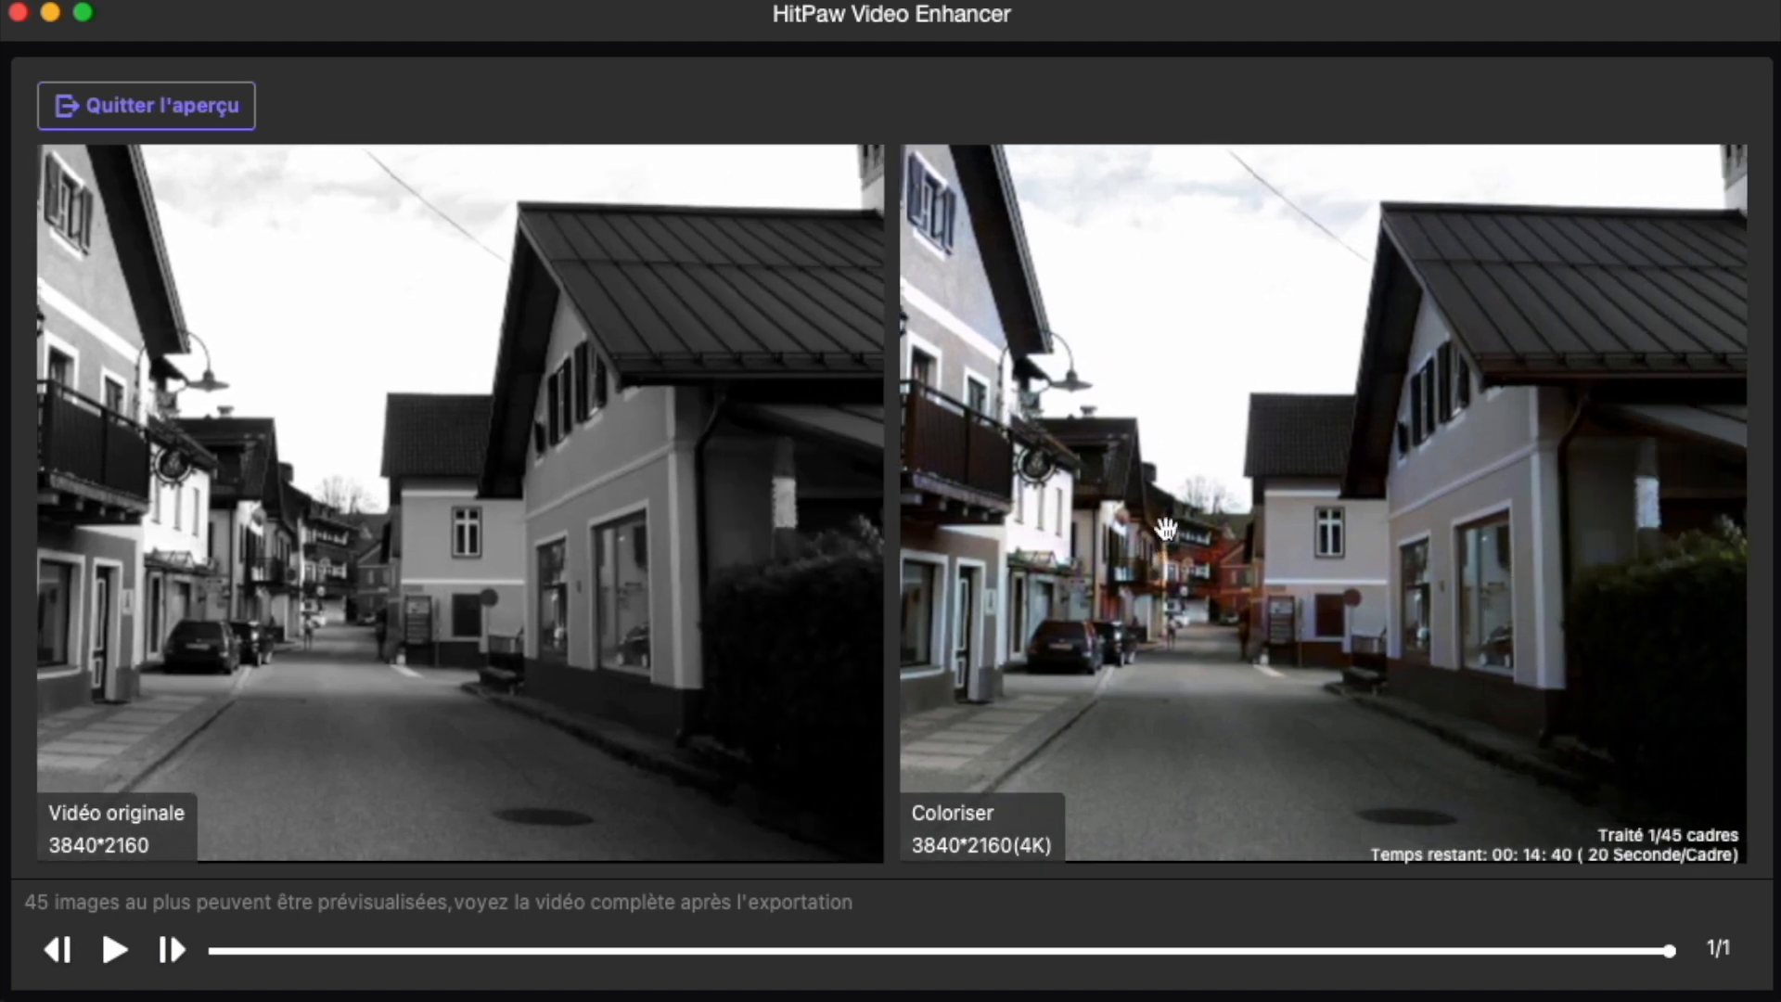
drag(1182, 646, 1471, 616)
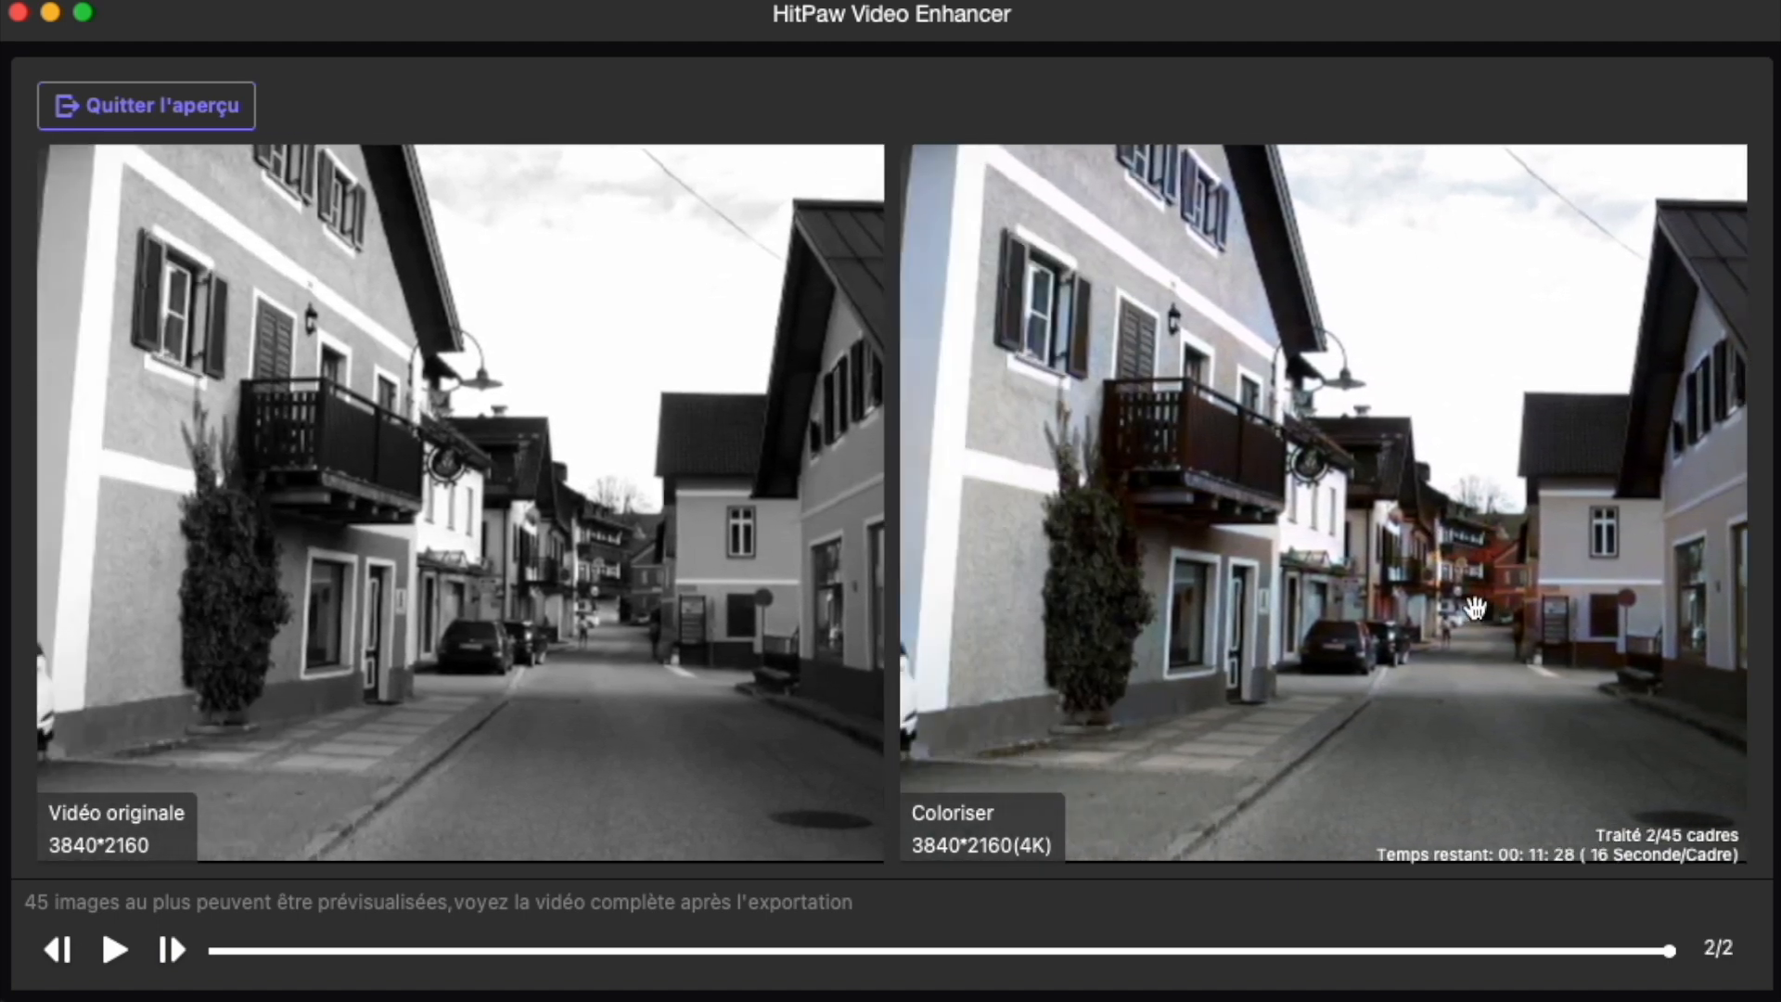
drag(1422, 527, 1424, 584)
scroll(1360, 726, down, 5)
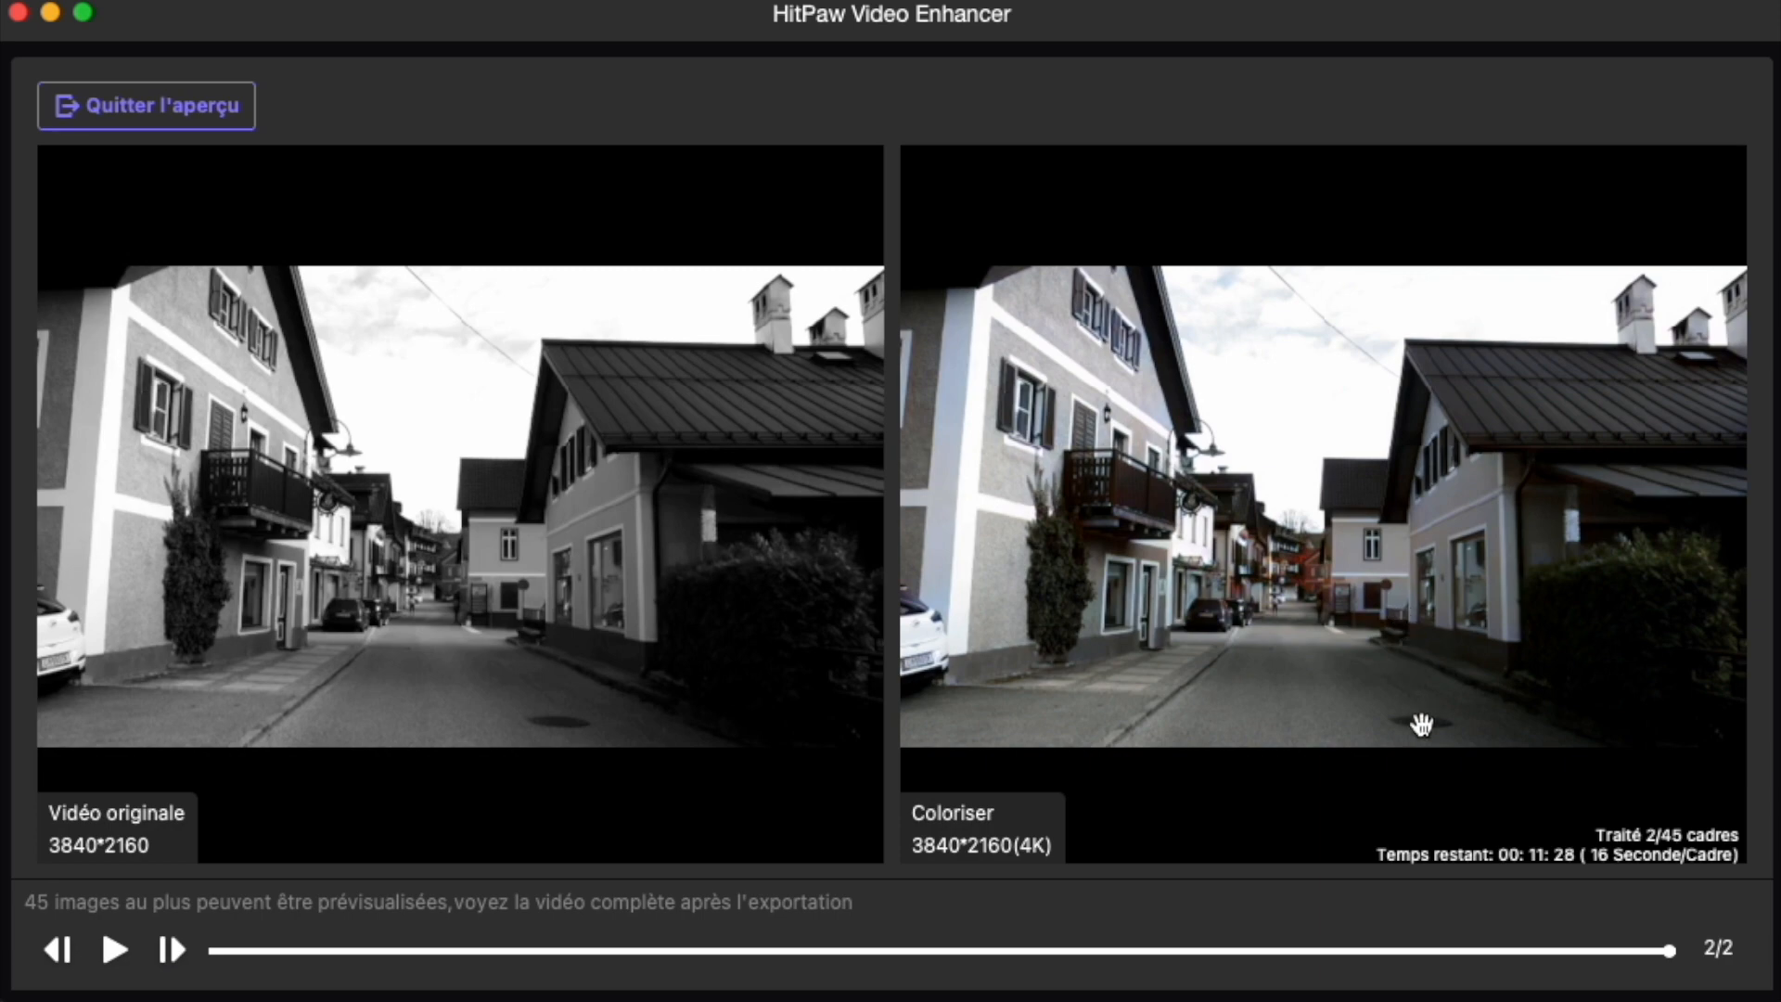
click(163, 126)
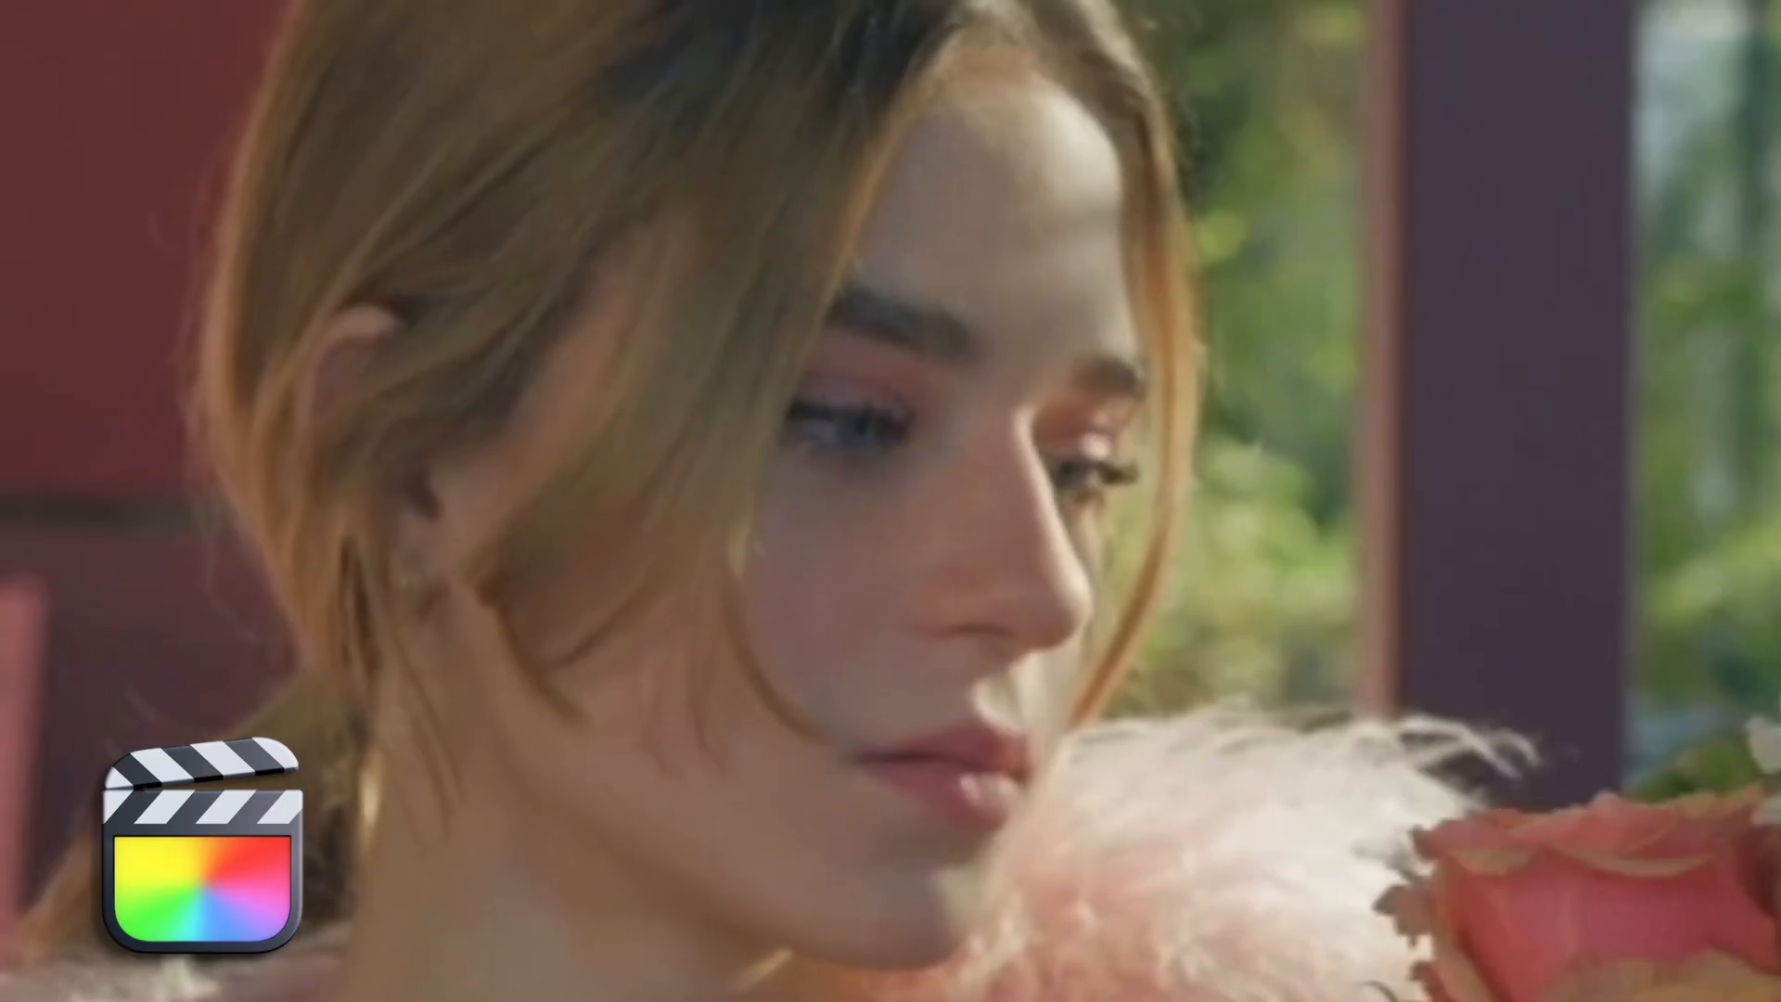